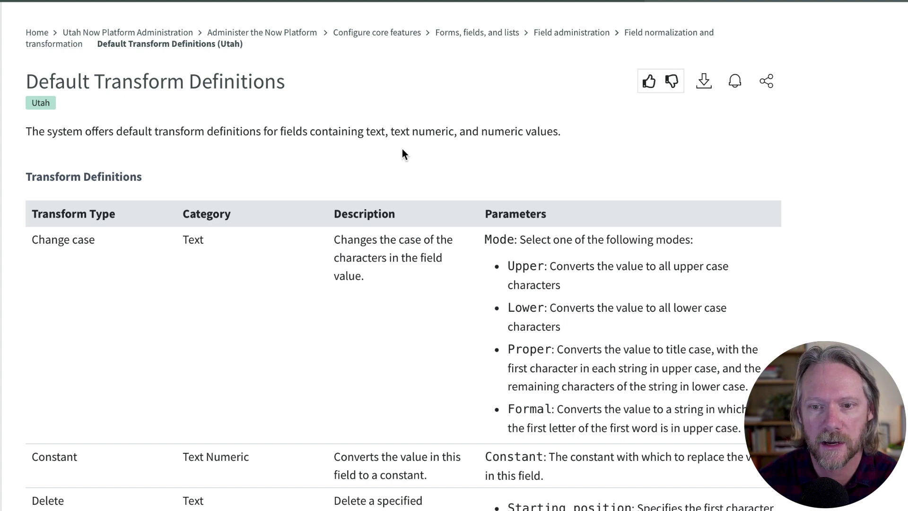
scroll(352, 349, "down", 5)
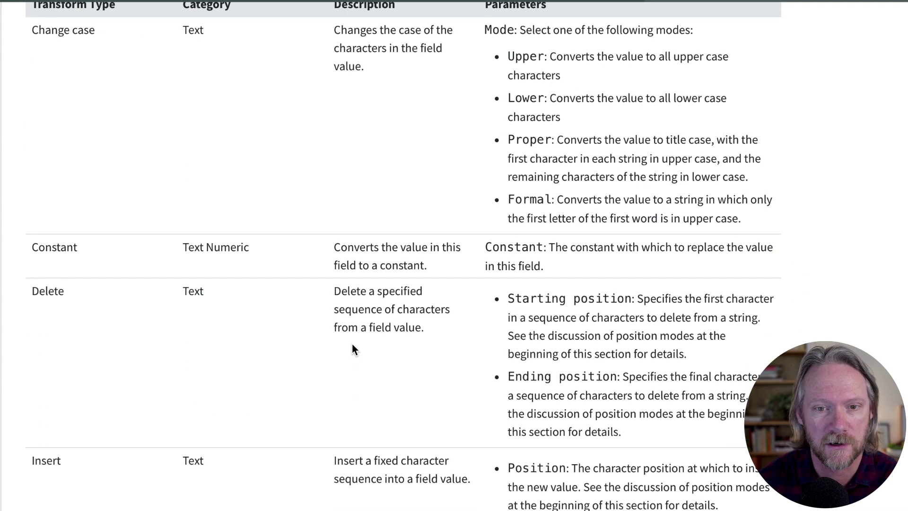
scroll(352, 349, "down", 3)
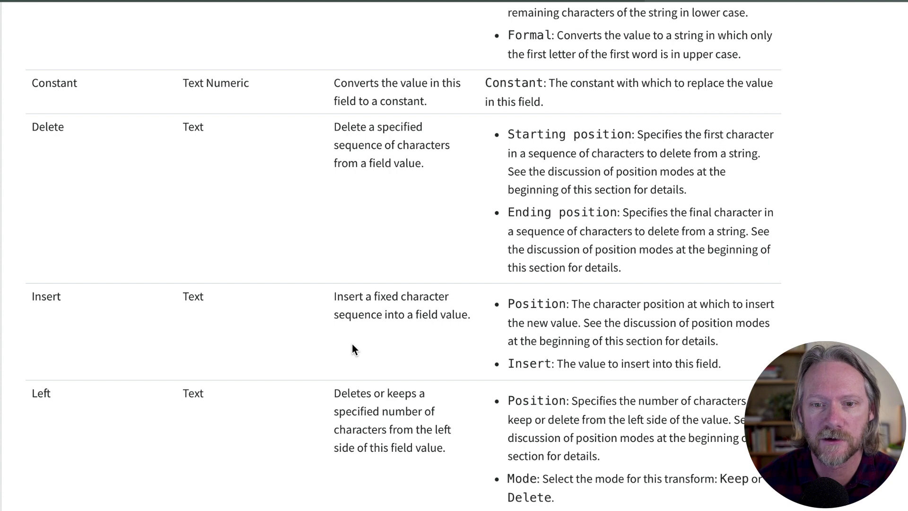
scroll(352, 350, "down", 1)
scroll(352, 345, "down", 4)
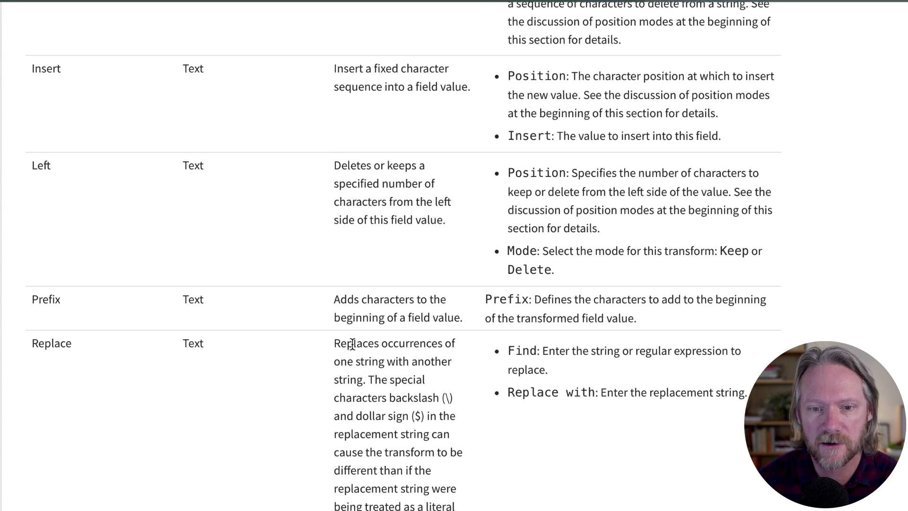
scroll(352, 344, "down", 2)
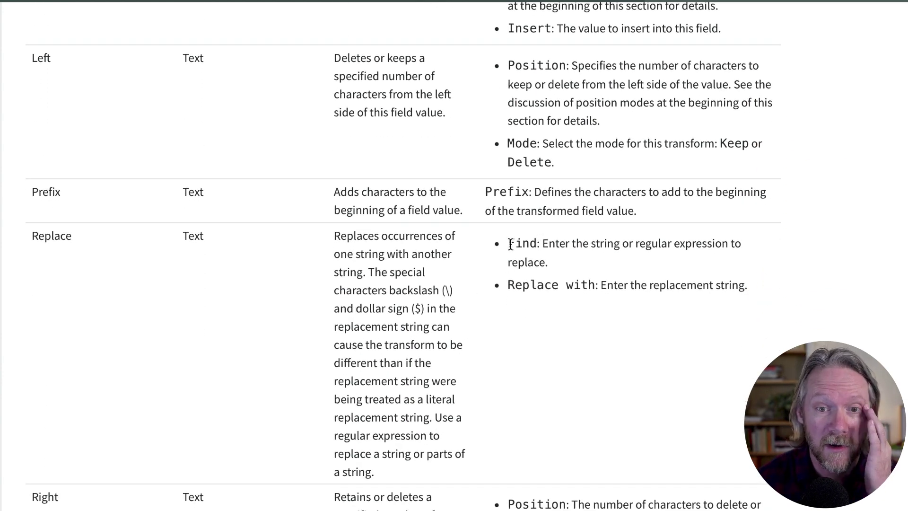
left_click_drag(508, 244, 543, 263)
scroll(302, 297, "down", 6)
scroll(304, 298, "down", 3)
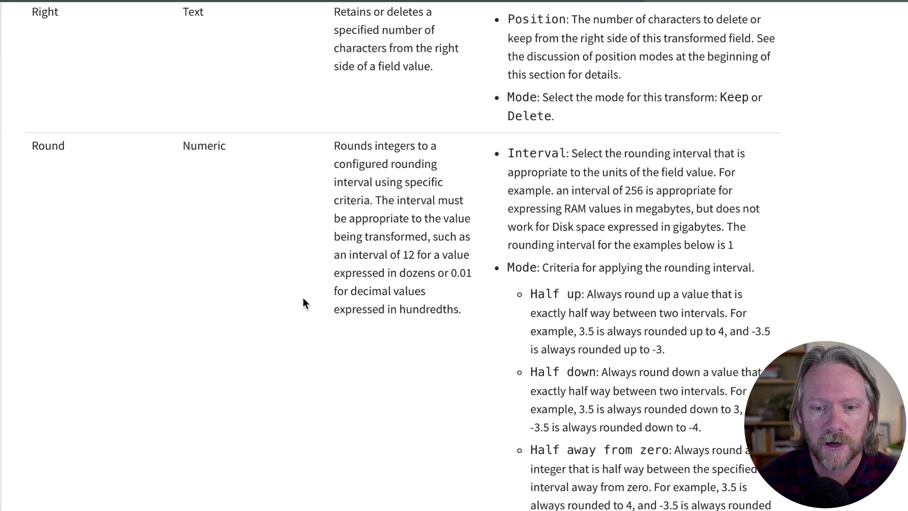
scroll(303, 303, "down", 2)
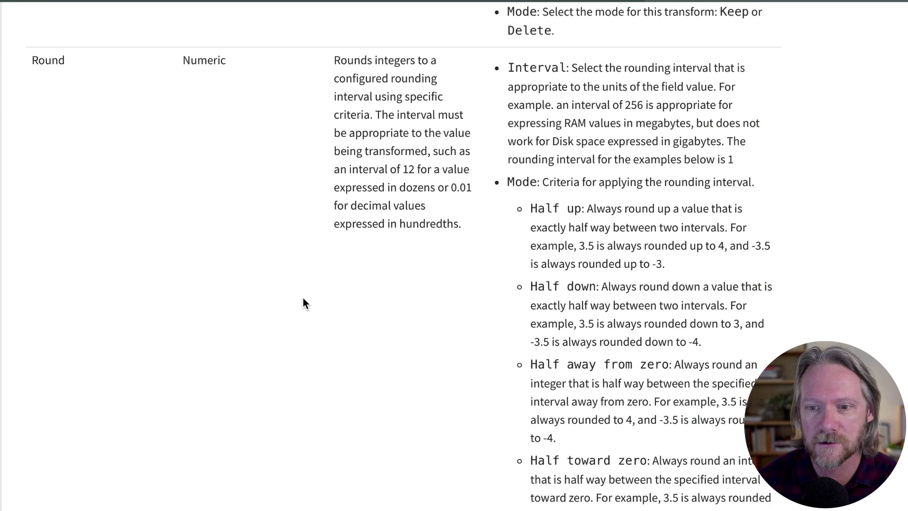
scroll(304, 303, "down", 5)
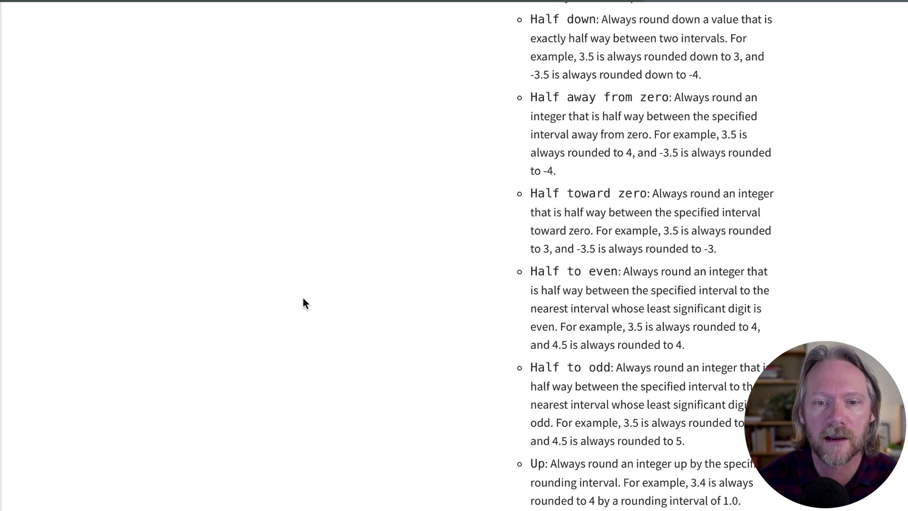
scroll(302, 297, "down", 1)
scroll(303, 303, "down", 13)
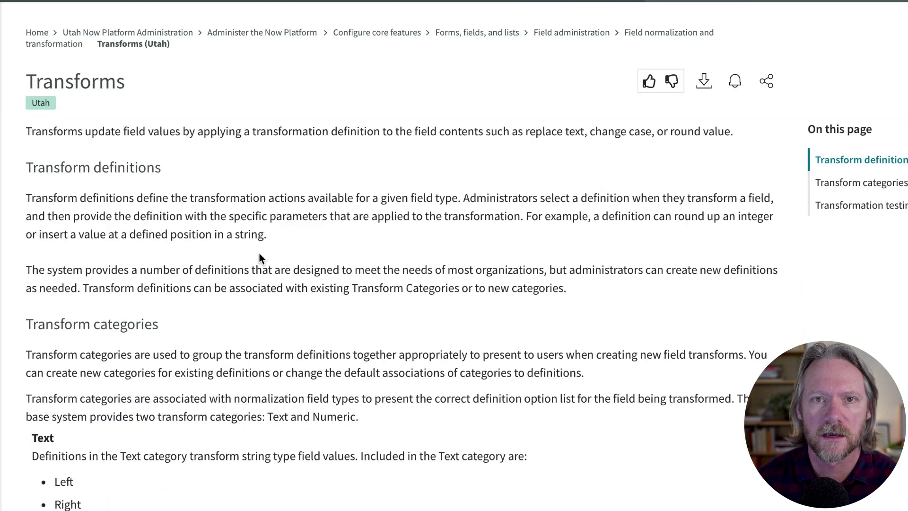
scroll(260, 254, "down", 8)
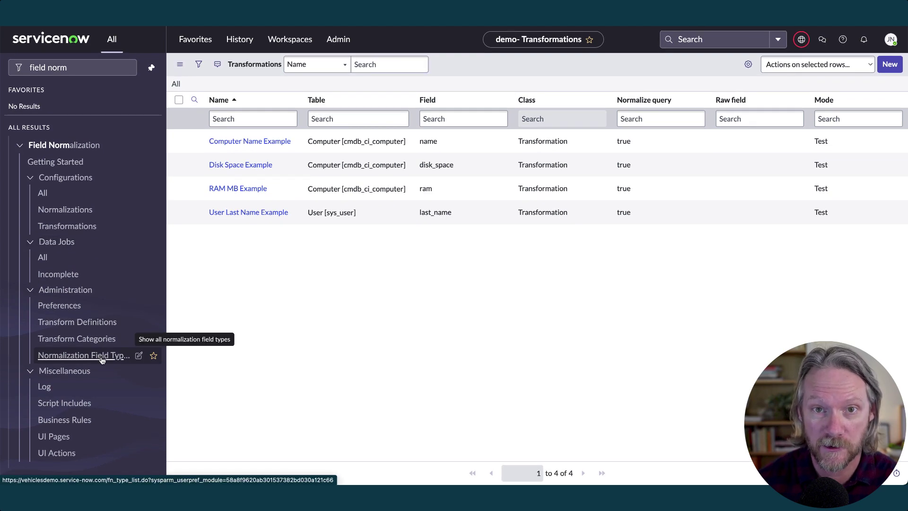
left_click(102, 357)
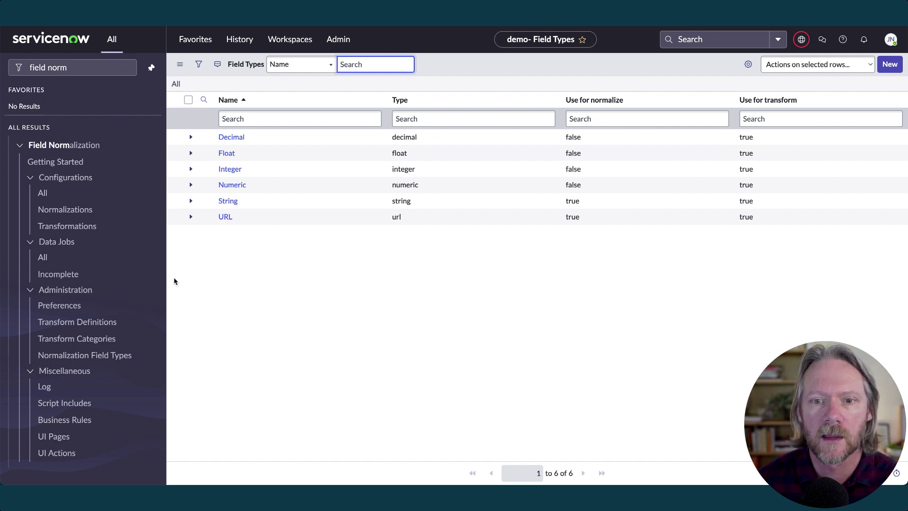
left_click(88, 227)
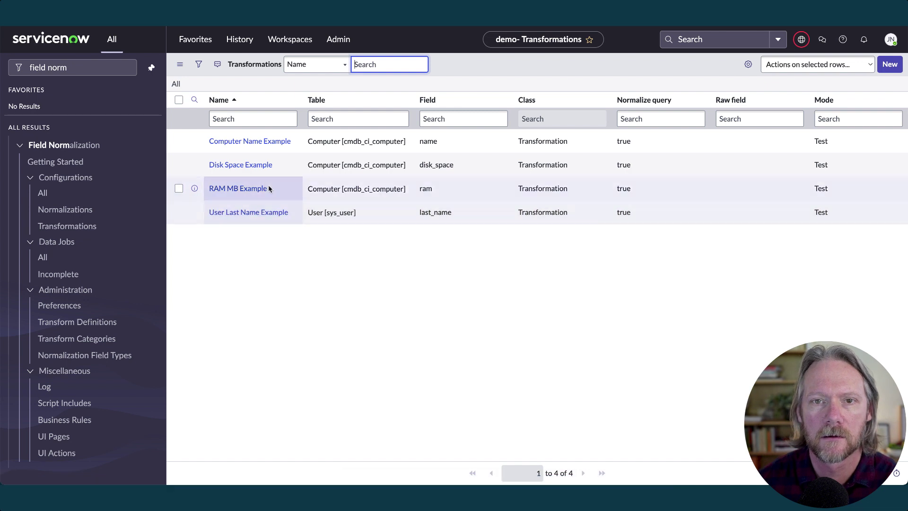
left_click(258, 166)
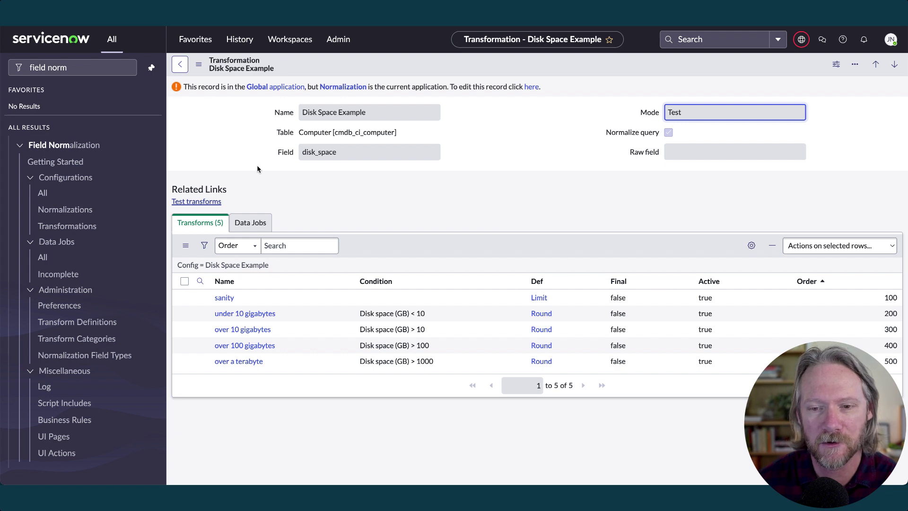
left_click(182, 65)
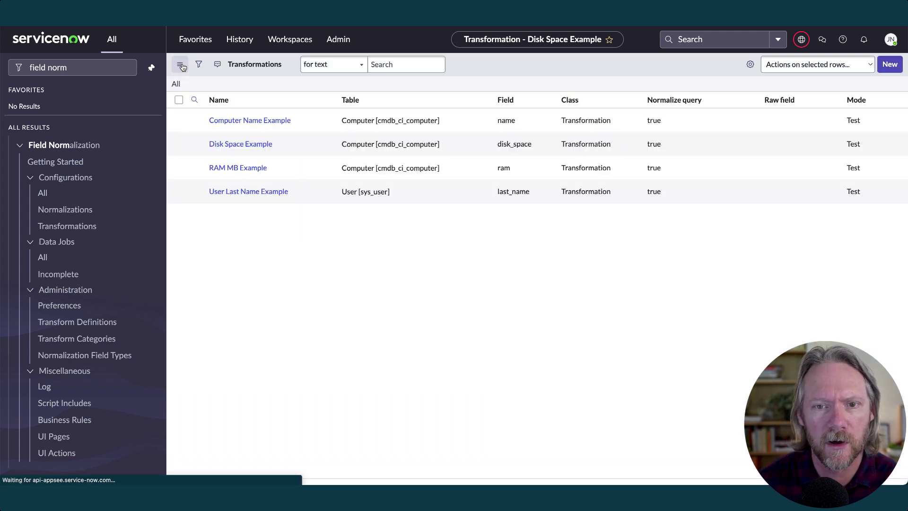
left_click(235, 189)
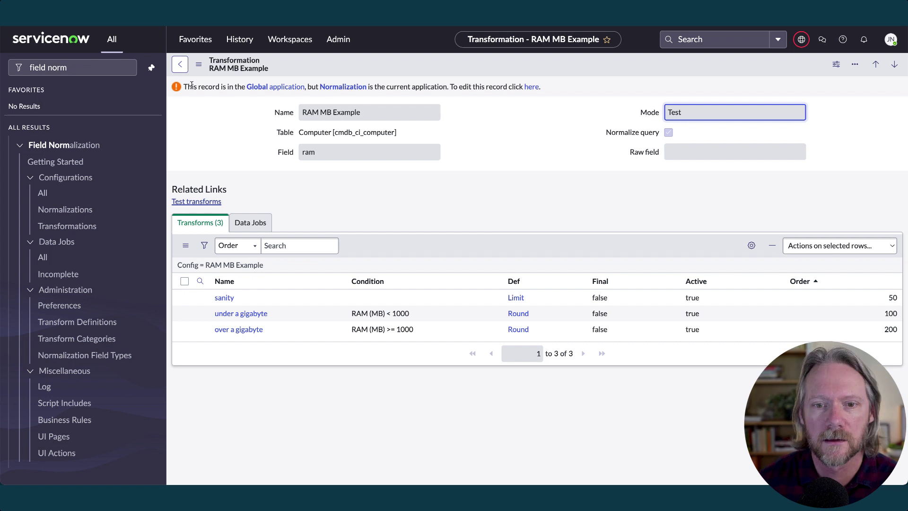
left_click(180, 66)
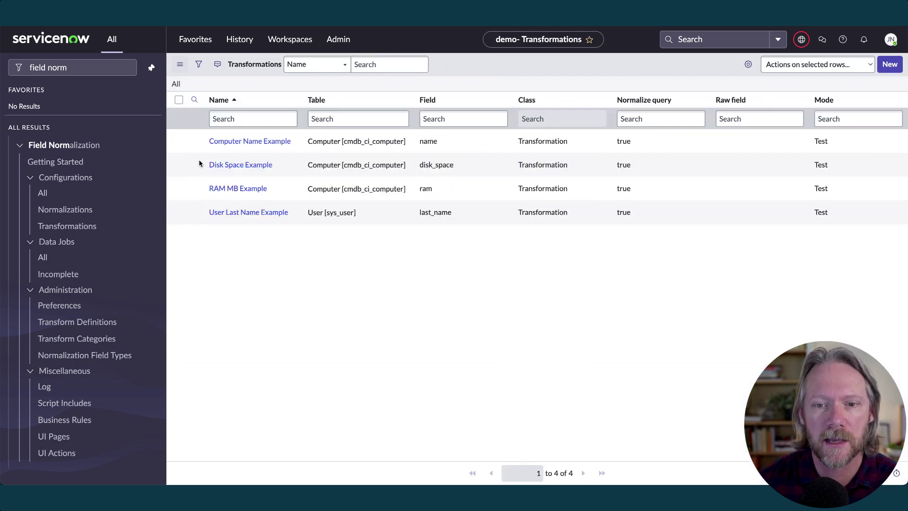
left_click(245, 214)
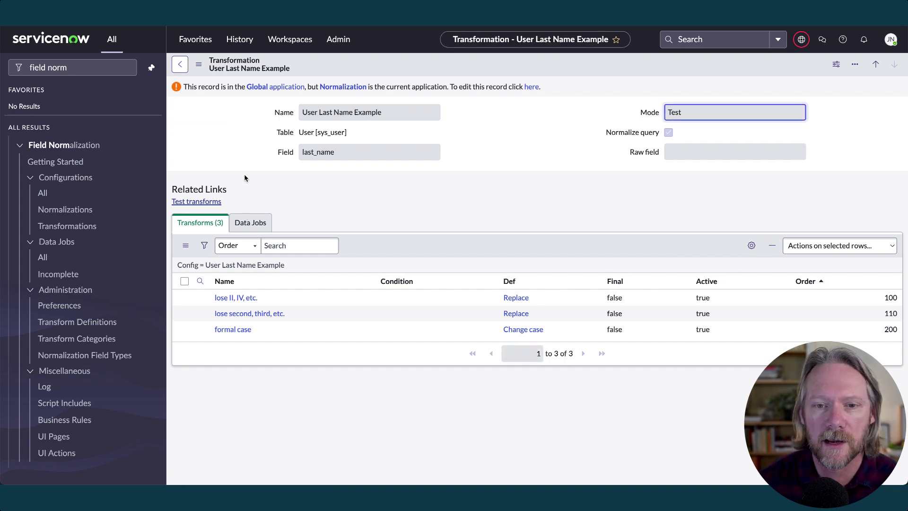
left_click(184, 69)
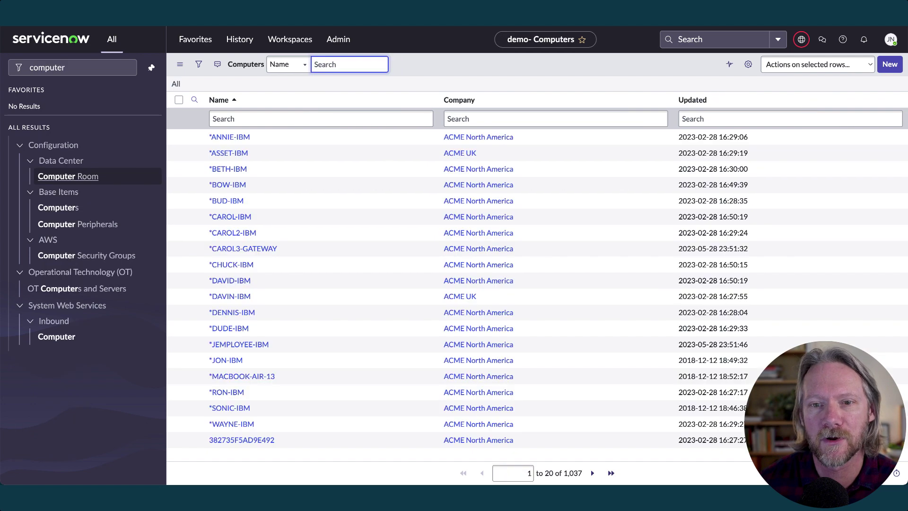
Create and submit a new computer record named TEST COMPUTER
left_click(891, 66)
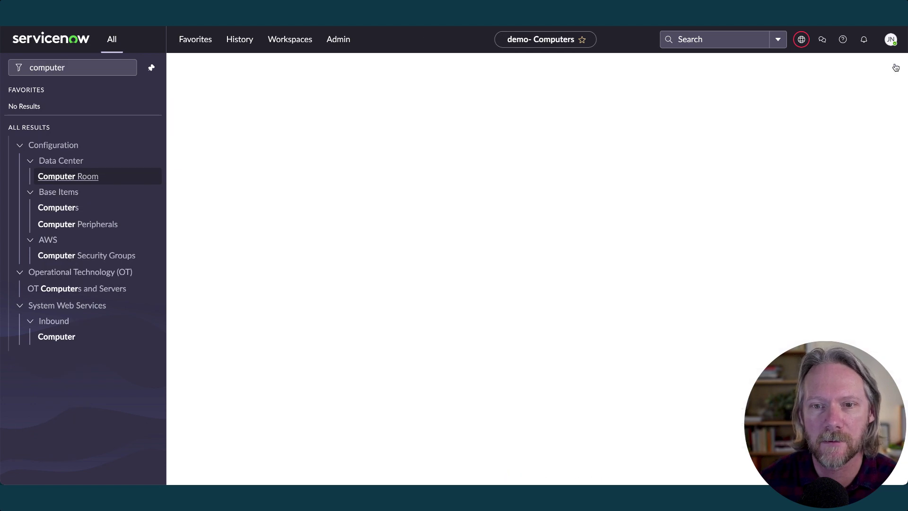
type("TEST COMPUTER")
key("Return")
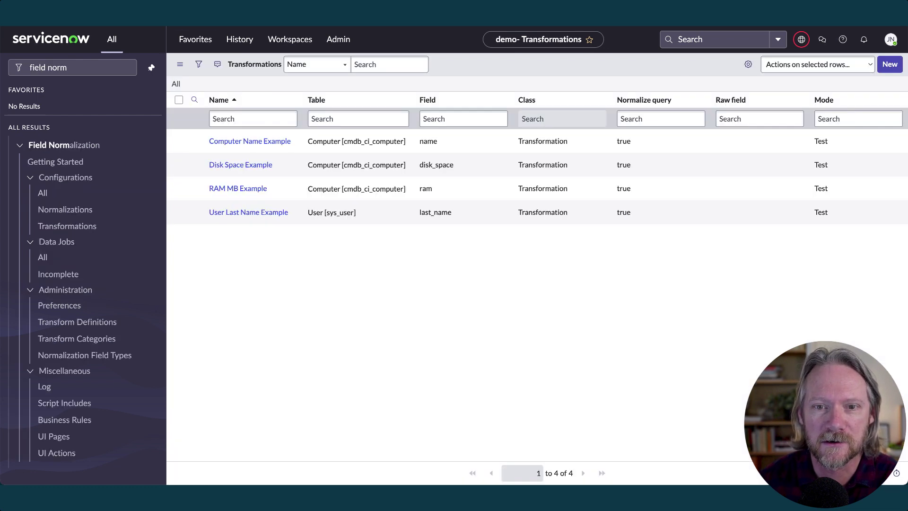
From the Computer Name Example configuration, switch the application scope to Global
left_click(231, 142)
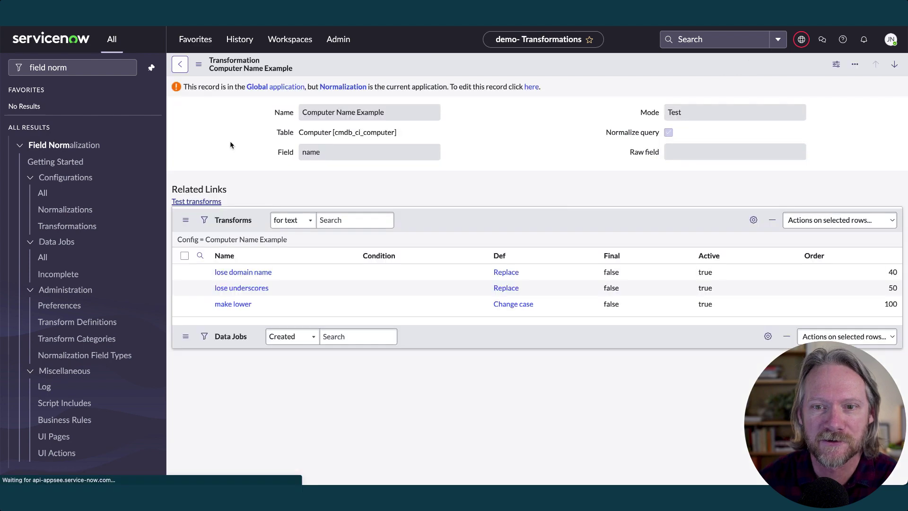
left_click(800, 41)
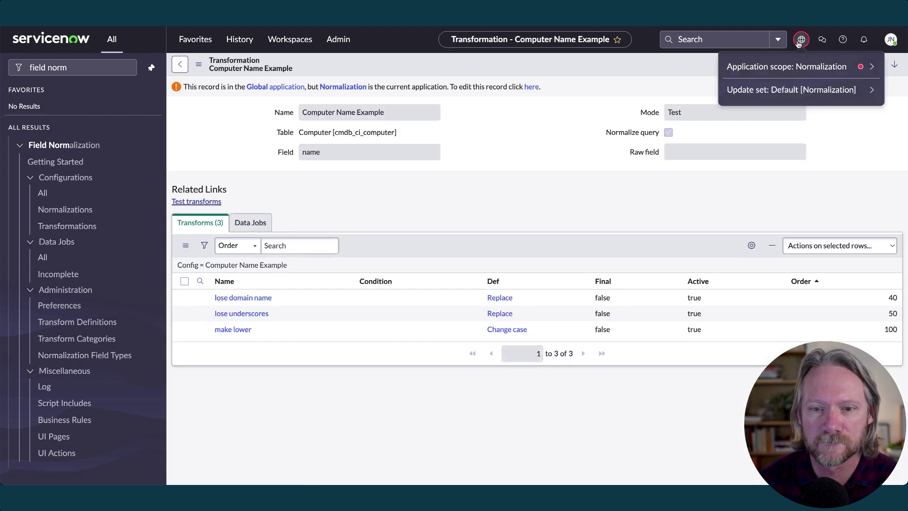
left_click(794, 66)
left_click(738, 113)
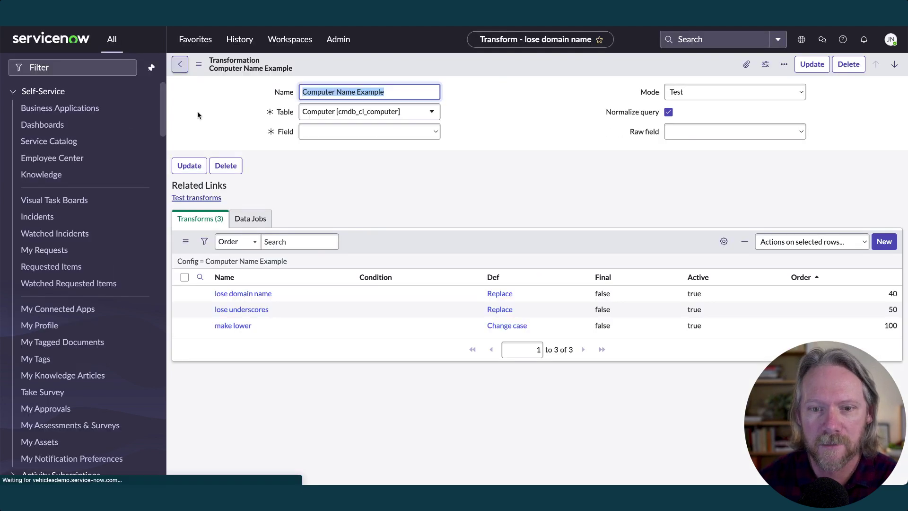
Check make lower's case modes, keeping Proper, return to Test computer, and filter for 'field normal'
left_click(233, 326)
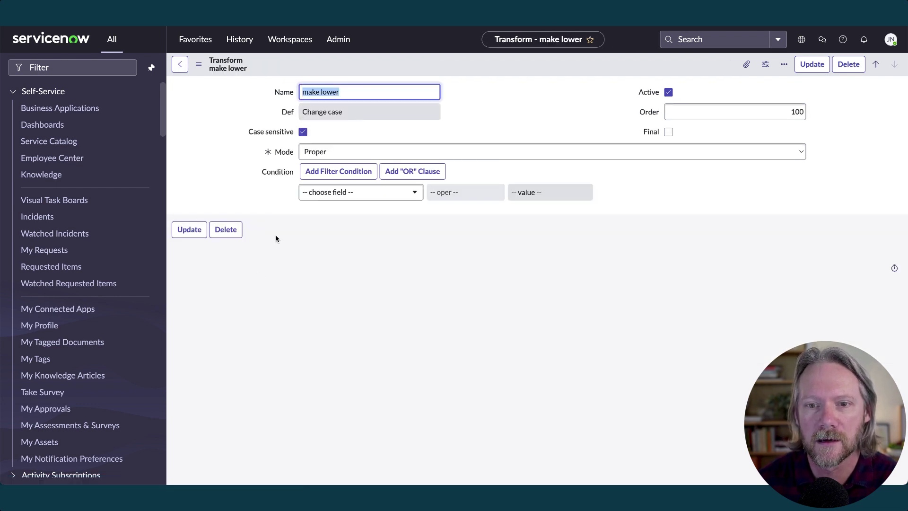
left_click(473, 154)
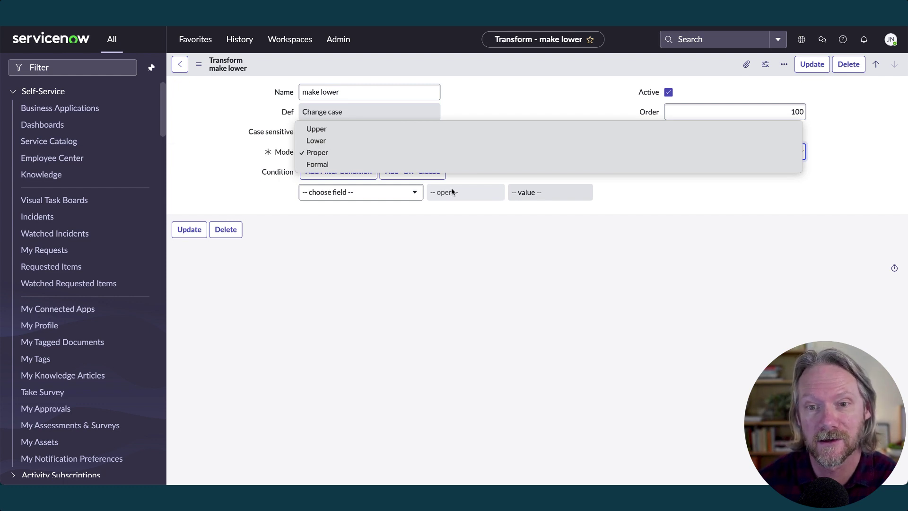
left_click(434, 234)
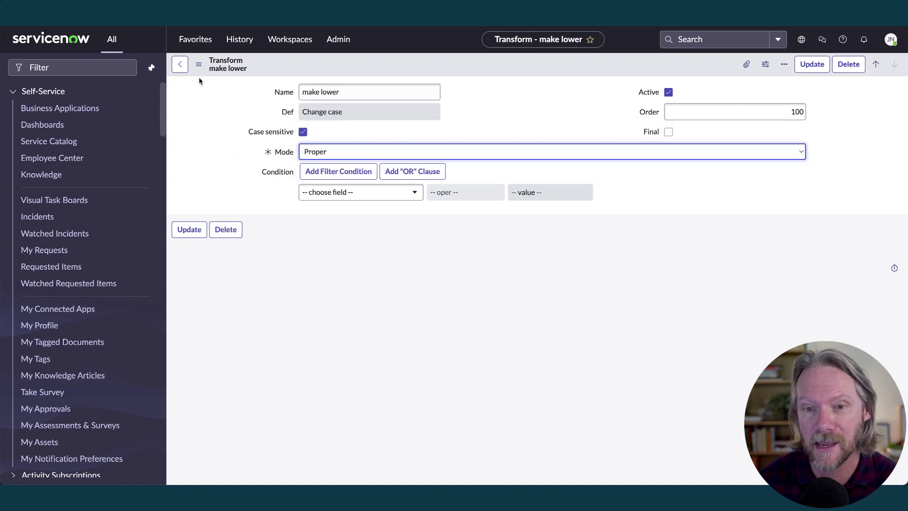
left_click(181, 65)
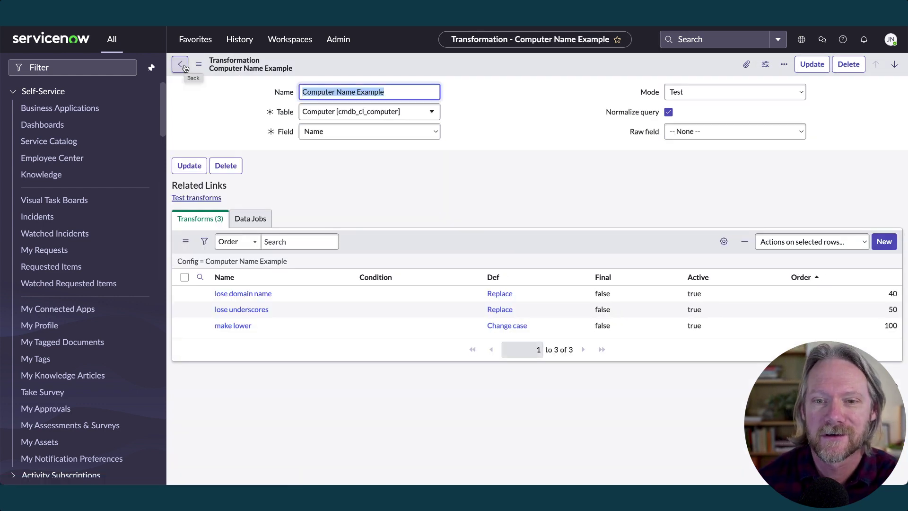
left_click(182, 66)
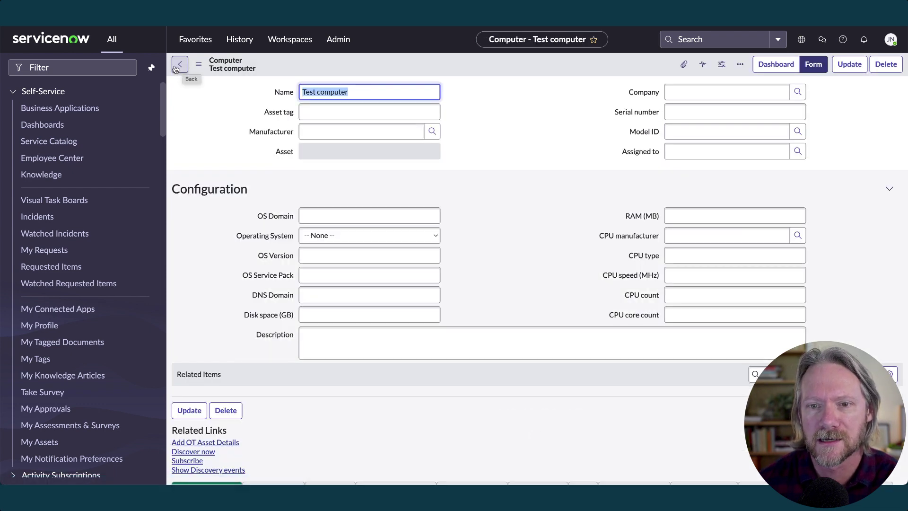
left_click(87, 64)
type("fiel")
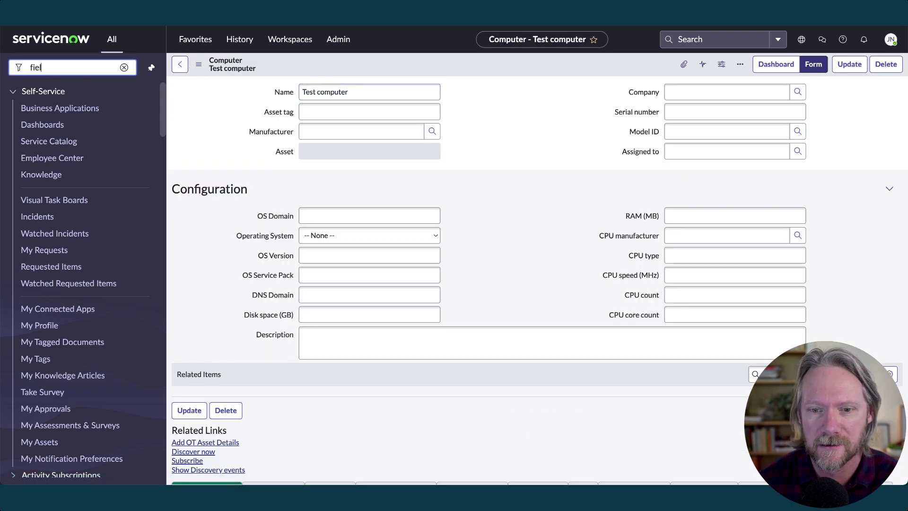
type("d normal")
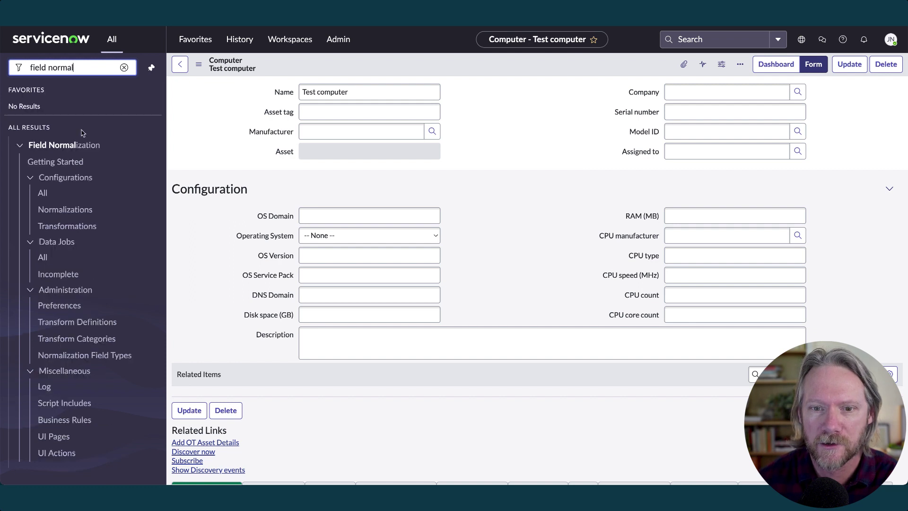
Open the sanity transform of the RAM MB Example configuration from the transformations list
left_click(74, 227)
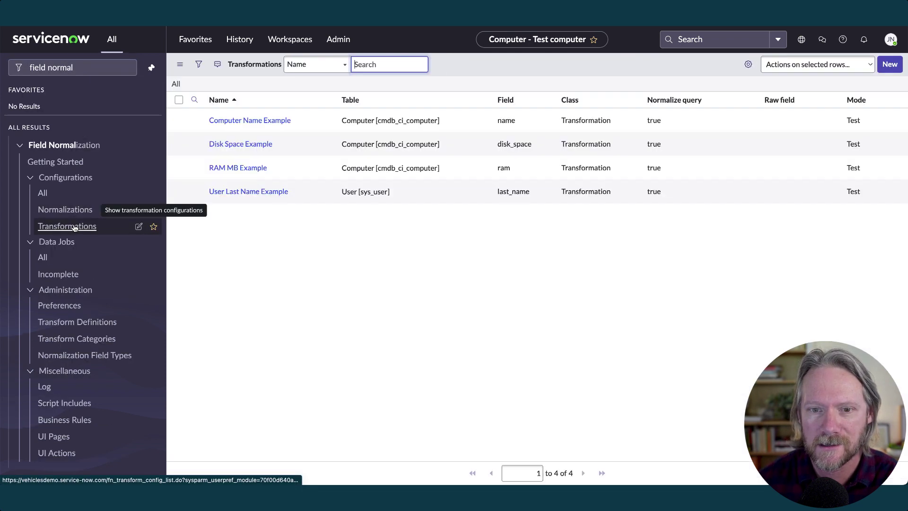
left_click(234, 189)
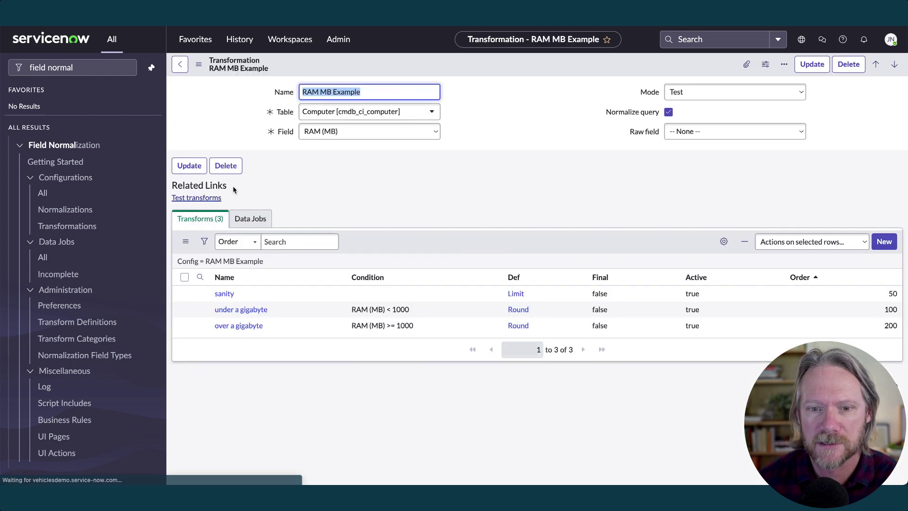
left_click(221, 294)
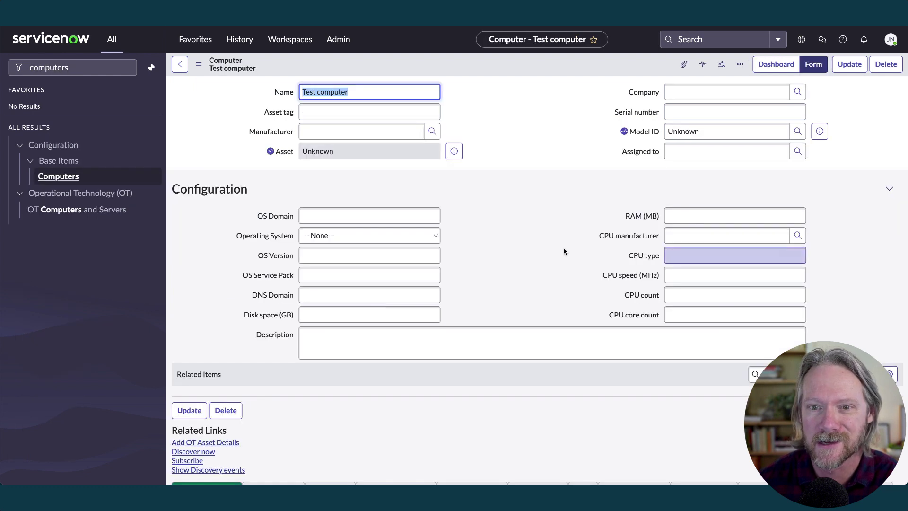
Save Test computer with RAM (MB) 1024, which gets capped to 1
left_click(708, 215)
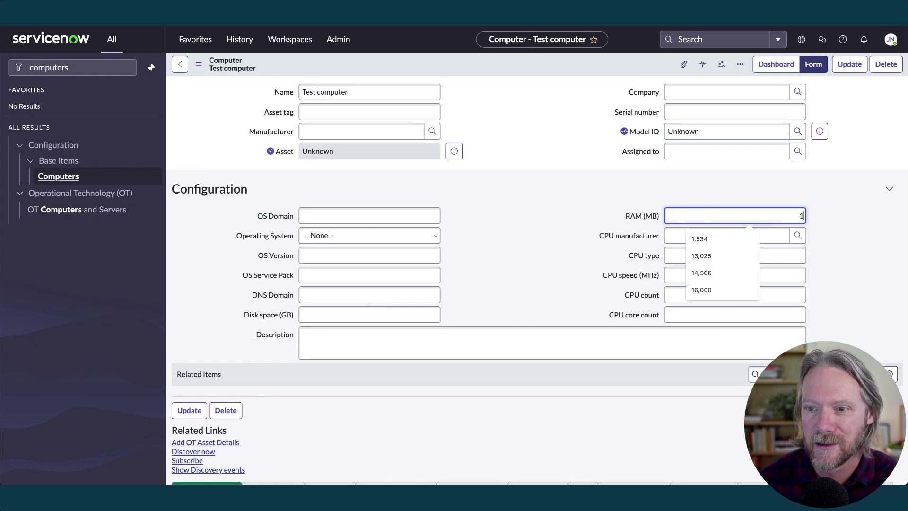
type("1024")
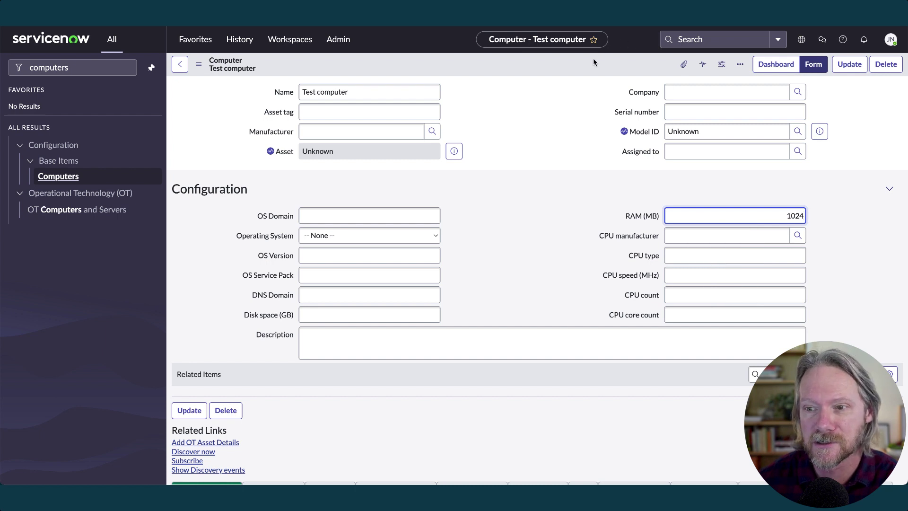
right_click(595, 63)
left_click(602, 67)
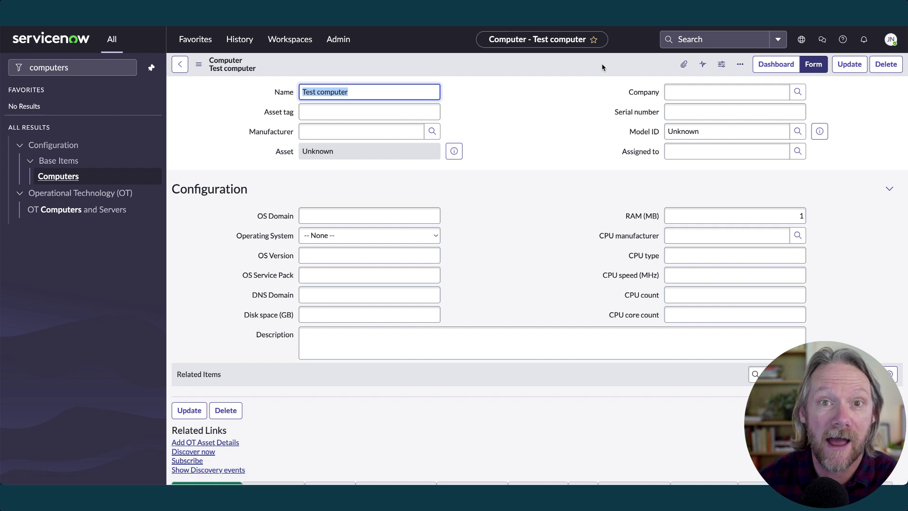
Clear the RAM (MB) value and save again, leaving it at 0
left_click(751, 216)
key("BackSpace")
right_click(594, 69)
left_click(597, 72)
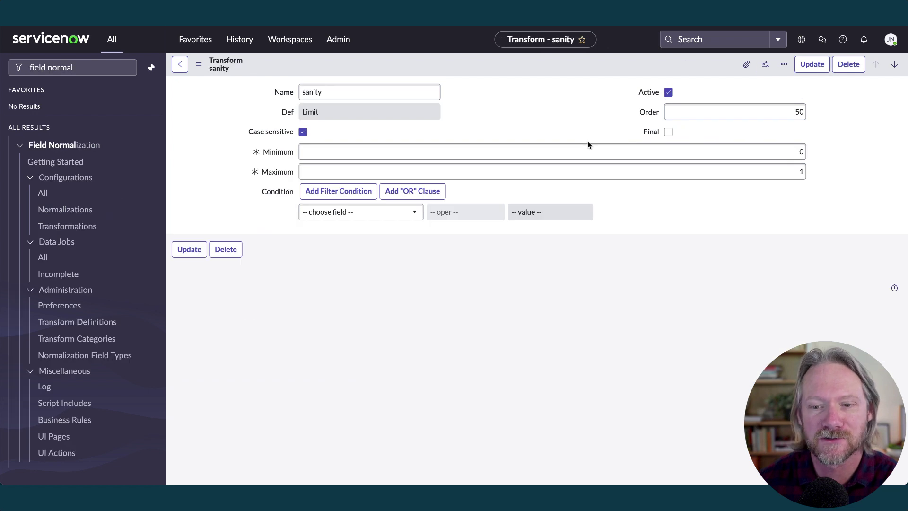
Save the sanity transform with minimum 1024, then reopen the RAM MB Example configuration
left_click(589, 150)
type("1024")
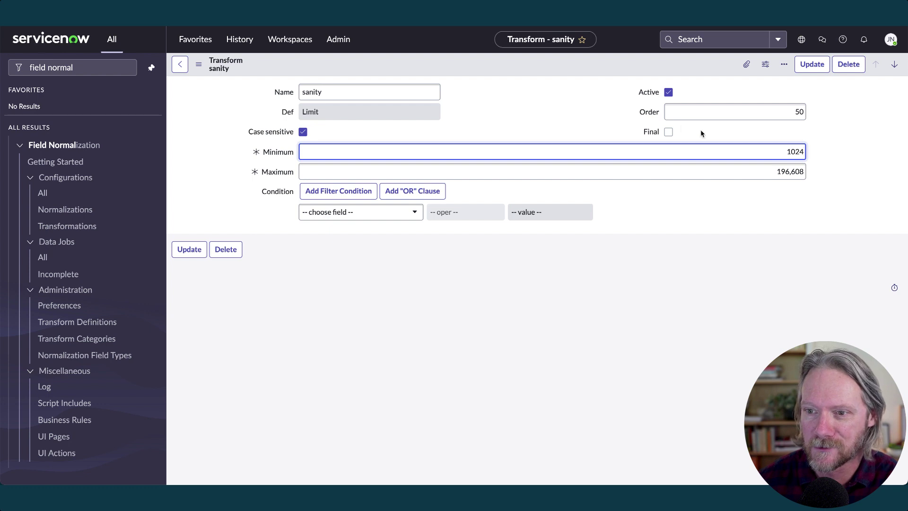
right_click(566, 67)
left_click(573, 72)
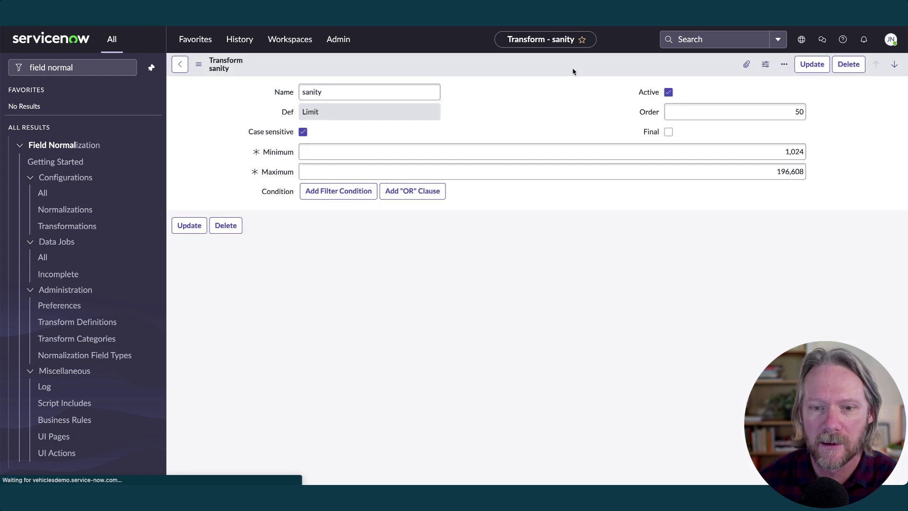
left_click(61, 227)
left_click(225, 189)
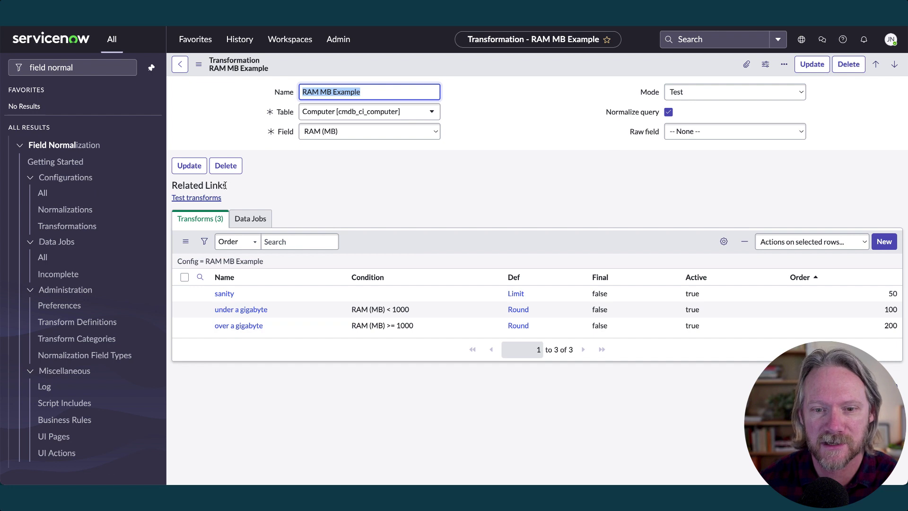
Review the under a gigabyte transform, then return to RAM MB Example
left_click(249, 311)
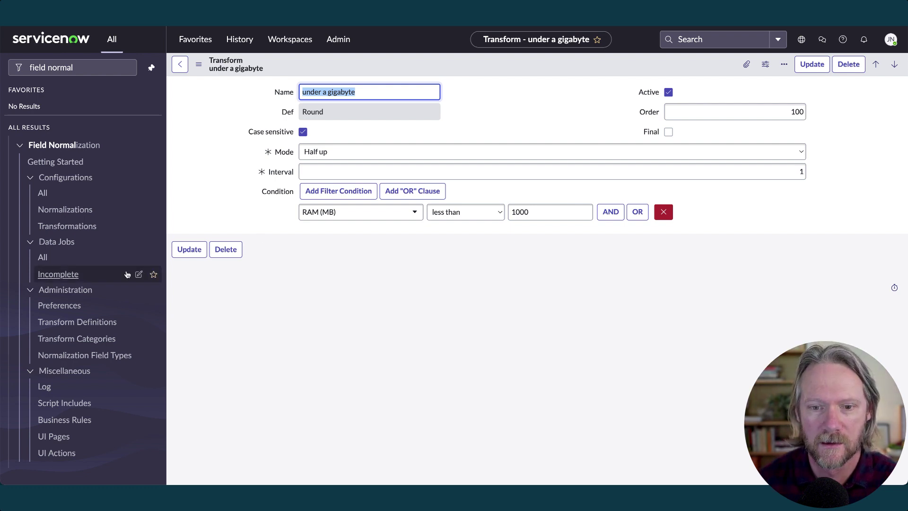
left_click(88, 227)
left_click(238, 188)
Delete the over a gigabyte transform from RAM MB Example
left_click(184, 326)
left_click(787, 241)
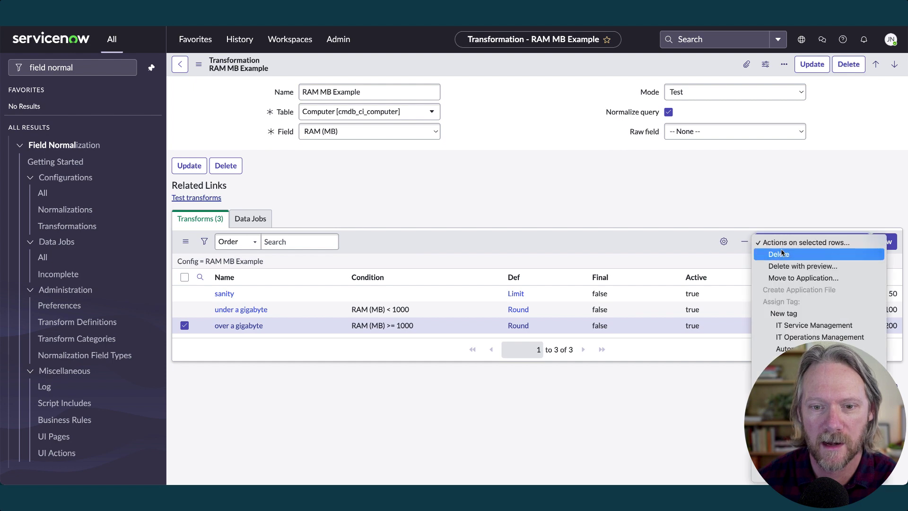
left_click(780, 255)
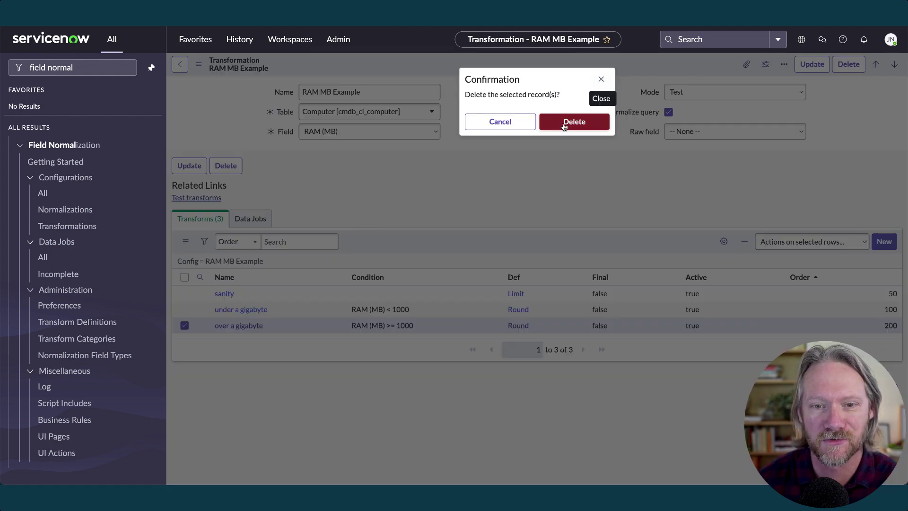
left_click(566, 122)
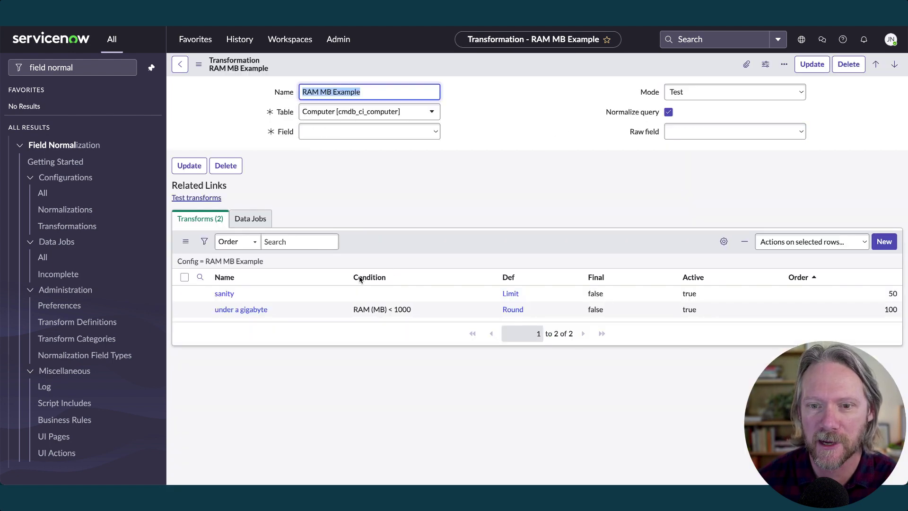
Set the under a gigabyte transform's interval to 512 and rename it 'Round to nearest 512'
left_click(261, 309)
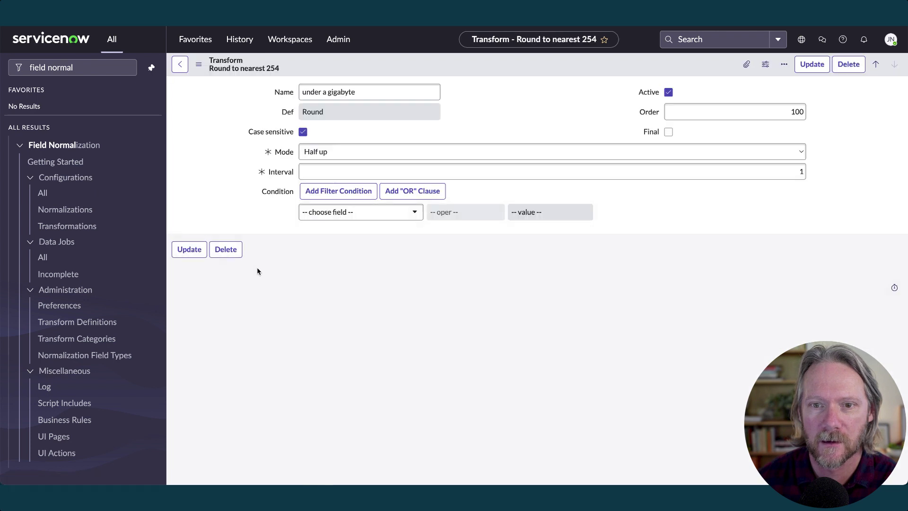
double_click(785, 171)
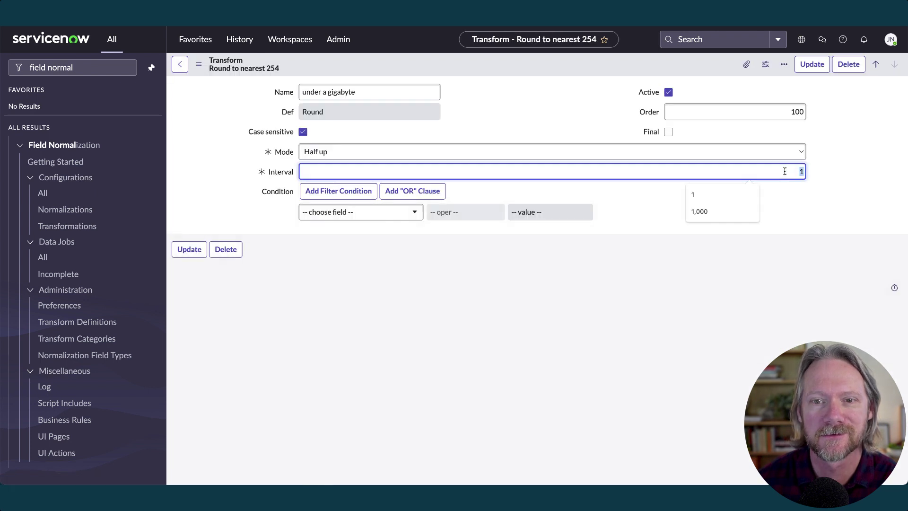
type("512")
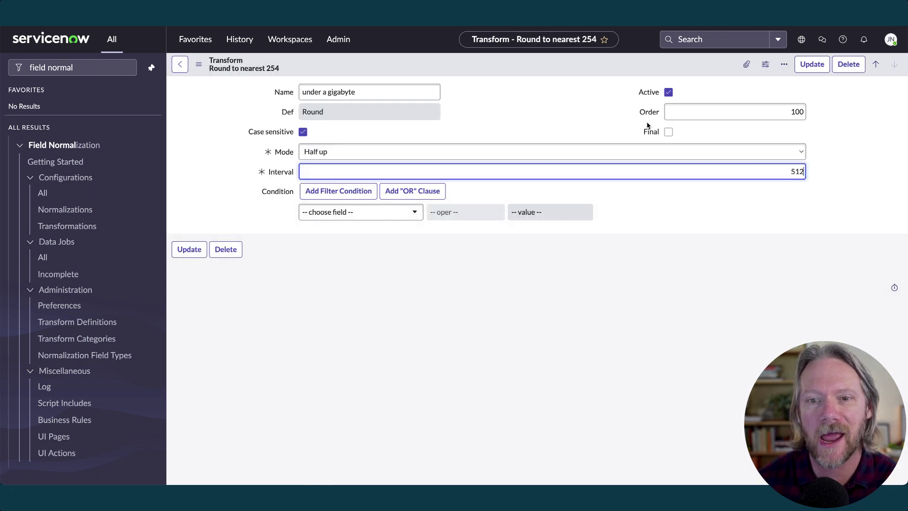
triple_click(382, 92)
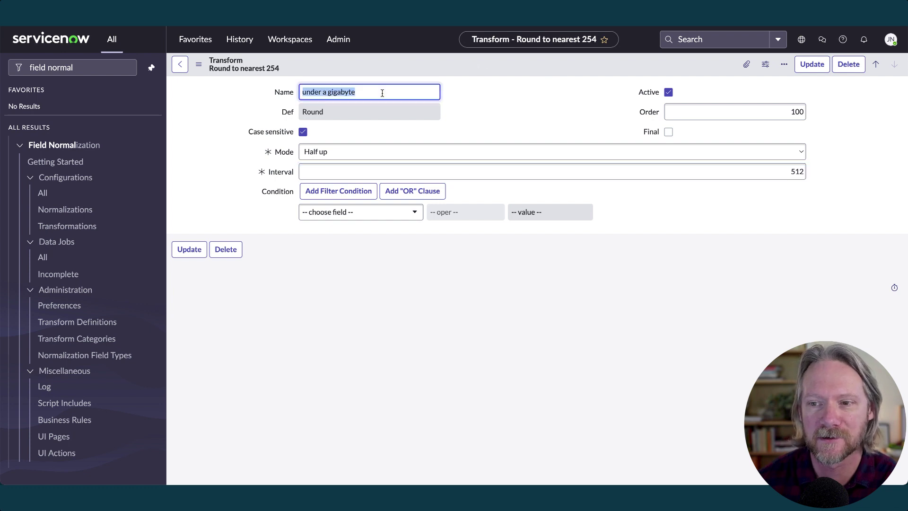
type("Round to near")
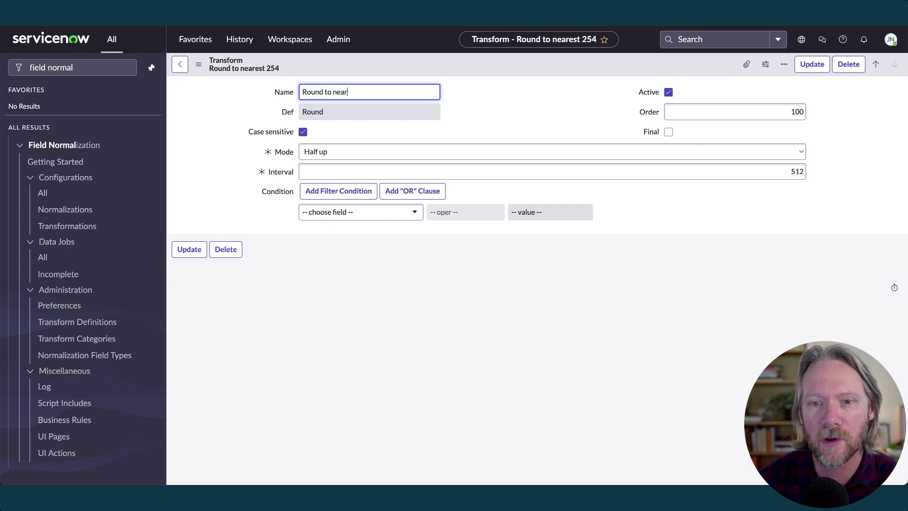
type("est 512")
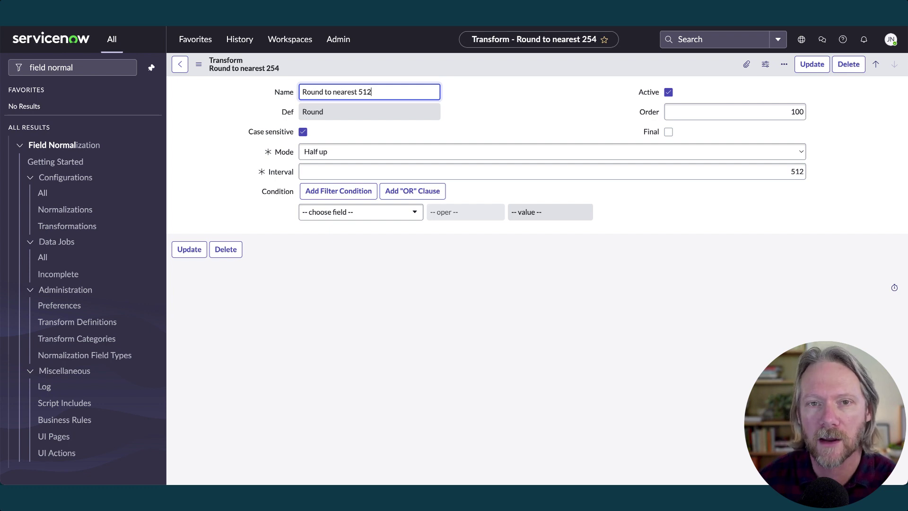
Search condition fields for 'class' and 'man' without adding any, then tick Final
left_click(380, 217)
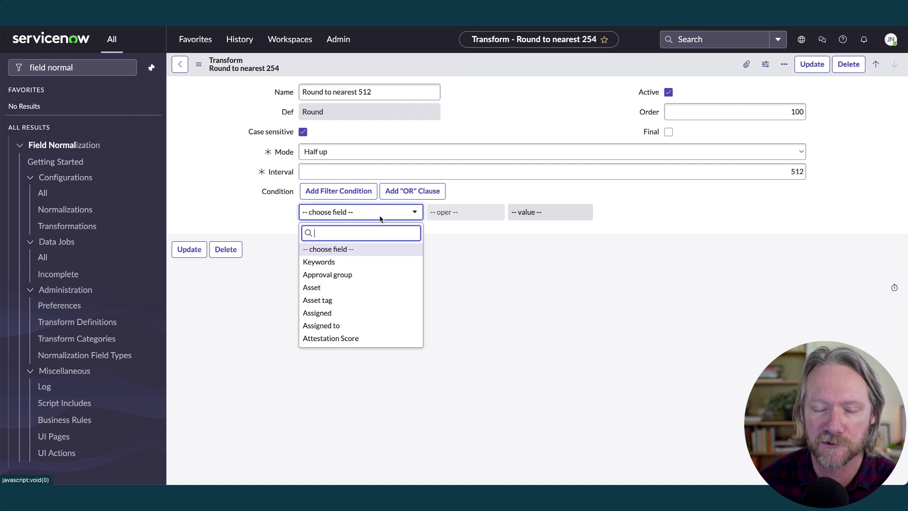
type("class")
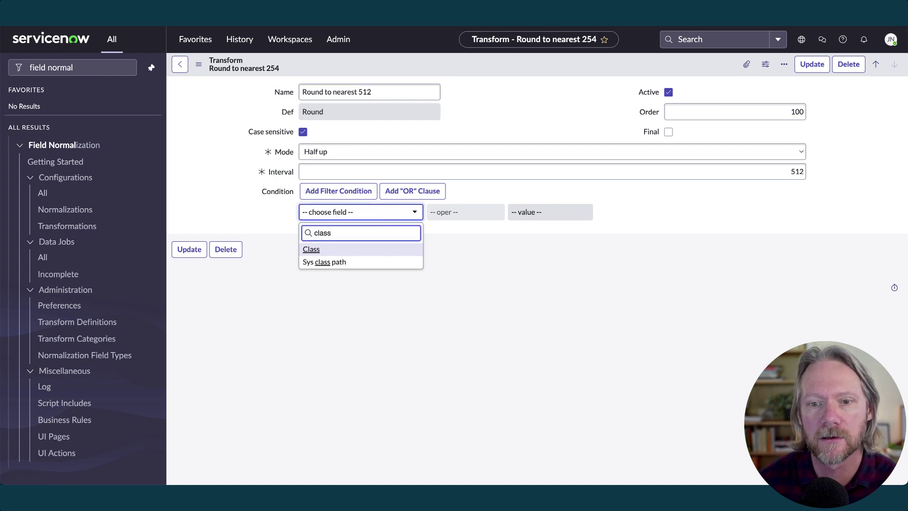
key("ctrl+a")
type("man")
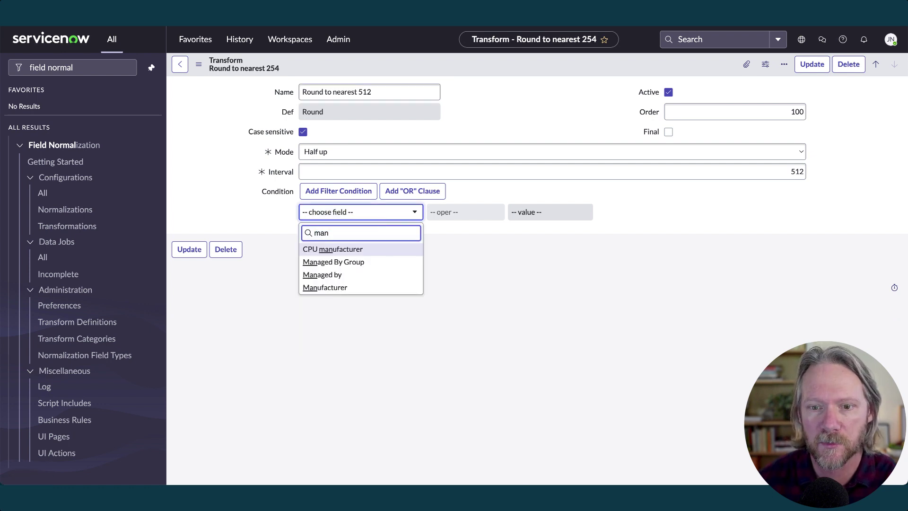
key("ctrl+a")
key("Escape")
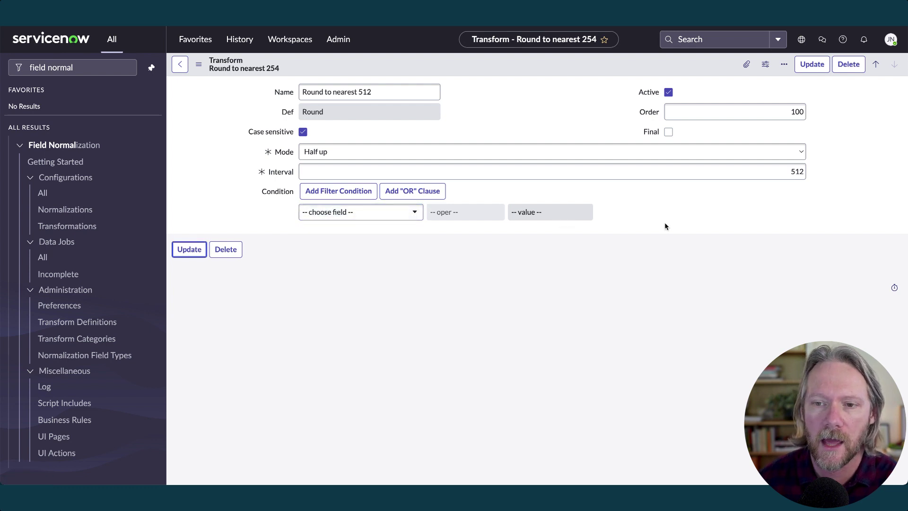
left_click(668, 133)
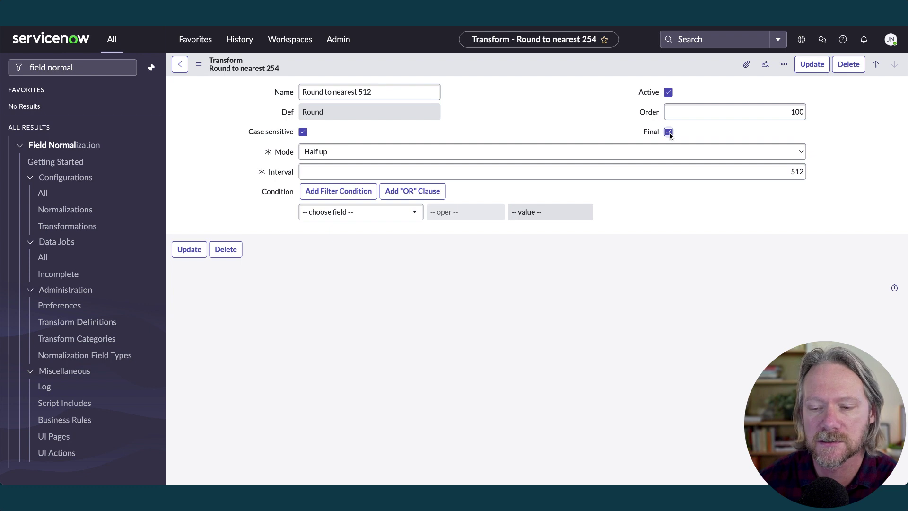
right_click(594, 69)
Save the Round to nearest 512 transform, then save Test computer with RAM 1025
left_click(603, 76)
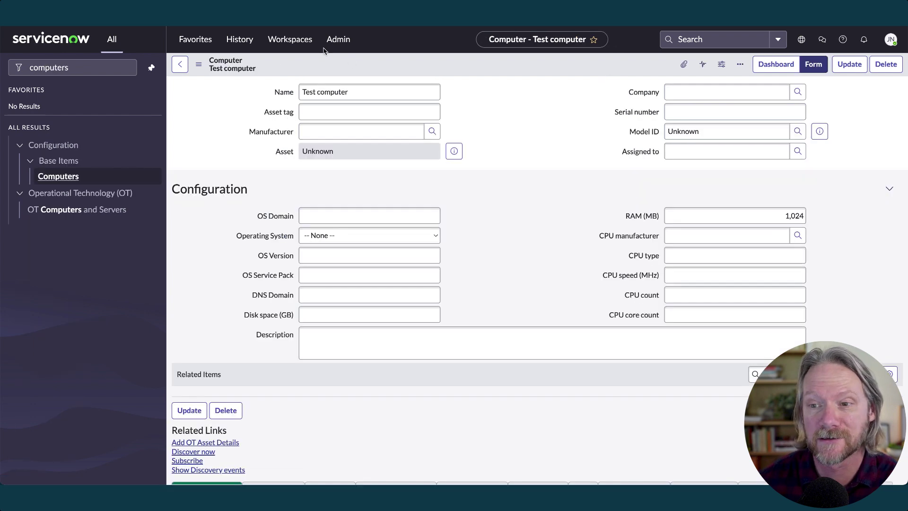
left_click(802, 215)
key("BackSpace")
type("5")
right_click(594, 67)
left_click(599, 72)
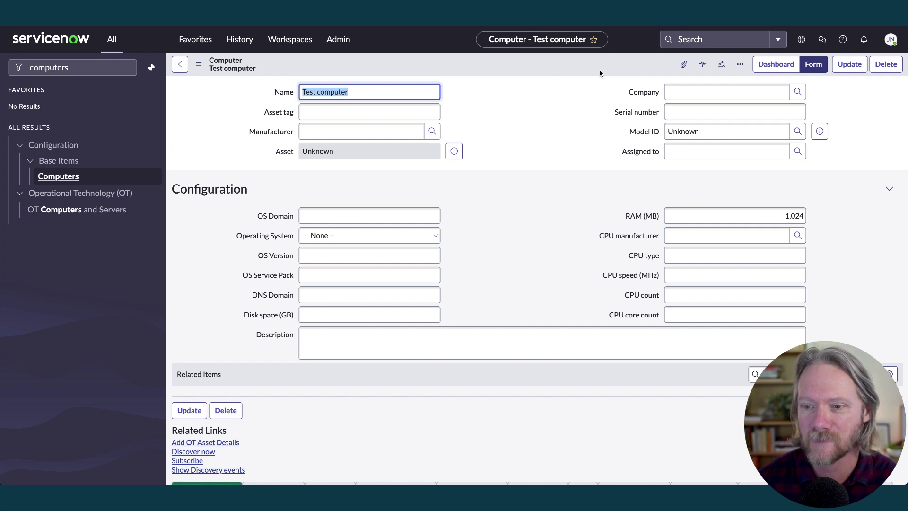
Save Test computer with RAM 4100 and then 16200 to confirm 512 rounding
double_click(795, 217)
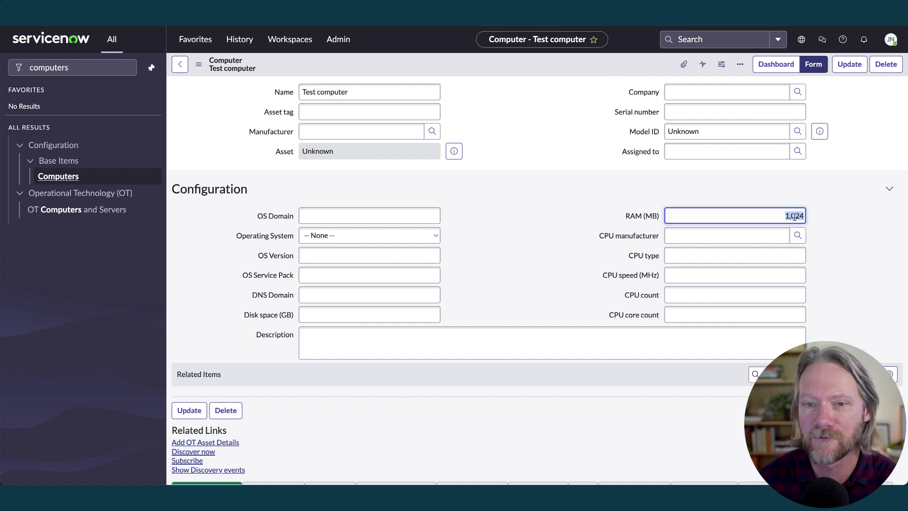
type("4100")
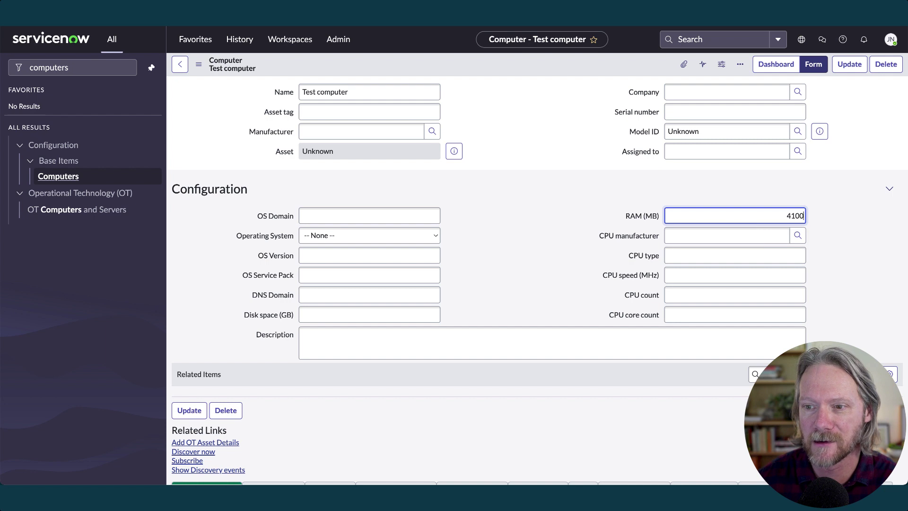
key("ctrl+s")
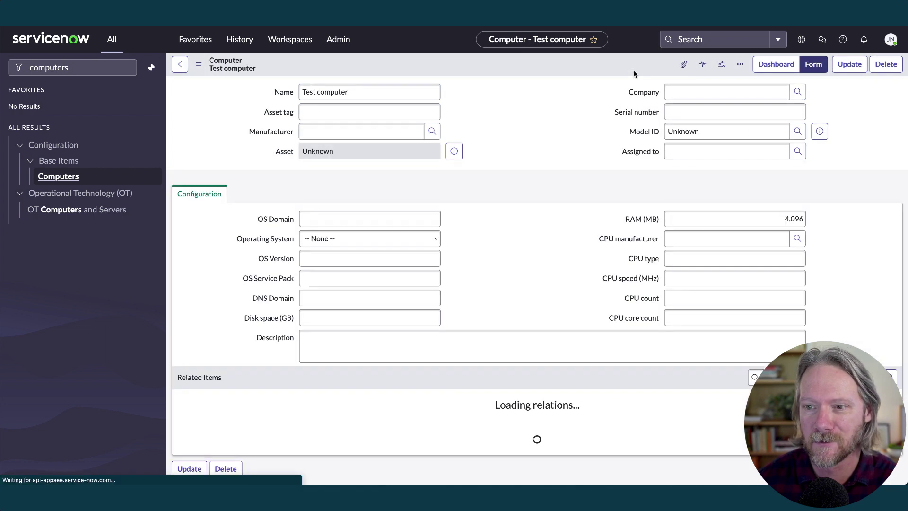
double_click(789, 215)
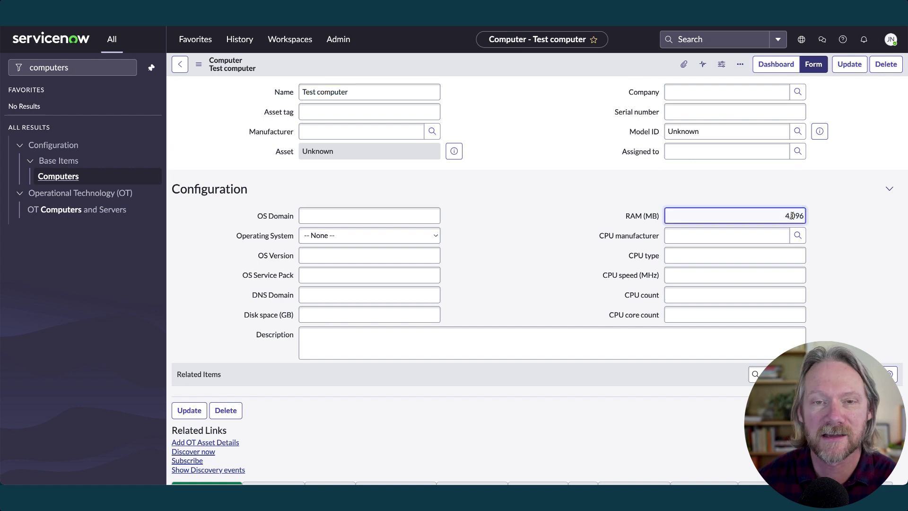
type("16200")
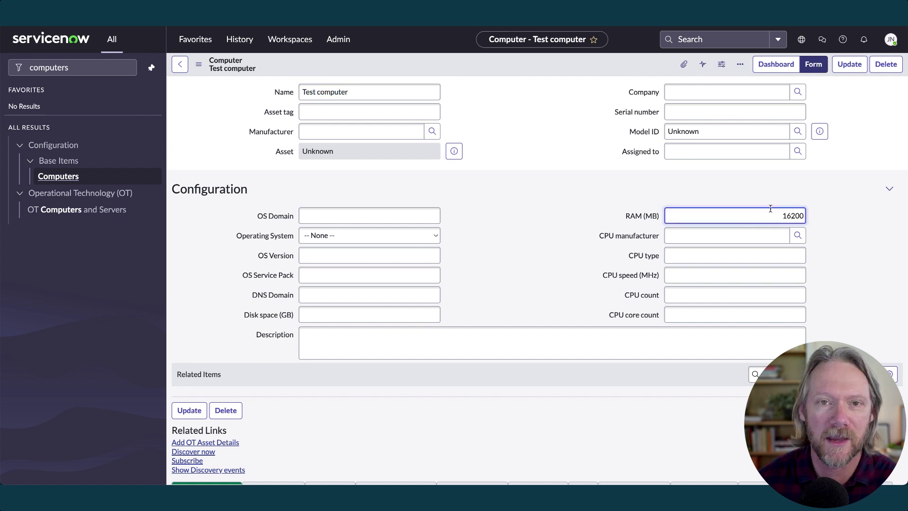
right_click(595, 71)
left_click(604, 75)
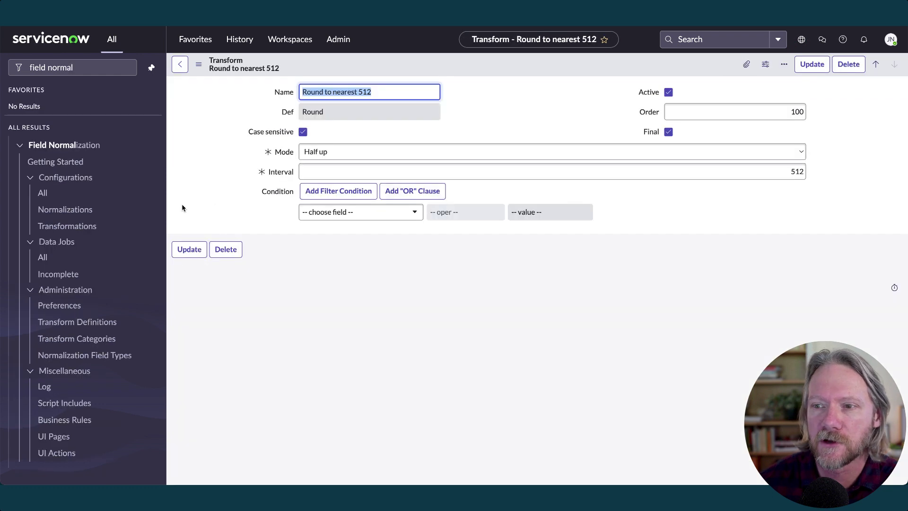
Create the 'Convert email to lower case' transformation on Normalization demo's Email field
left_click(78, 227)
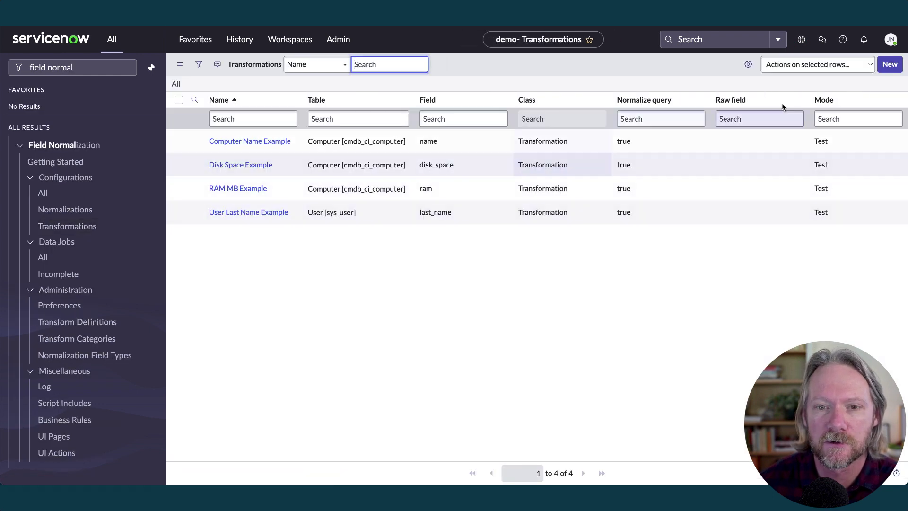
left_click(892, 65)
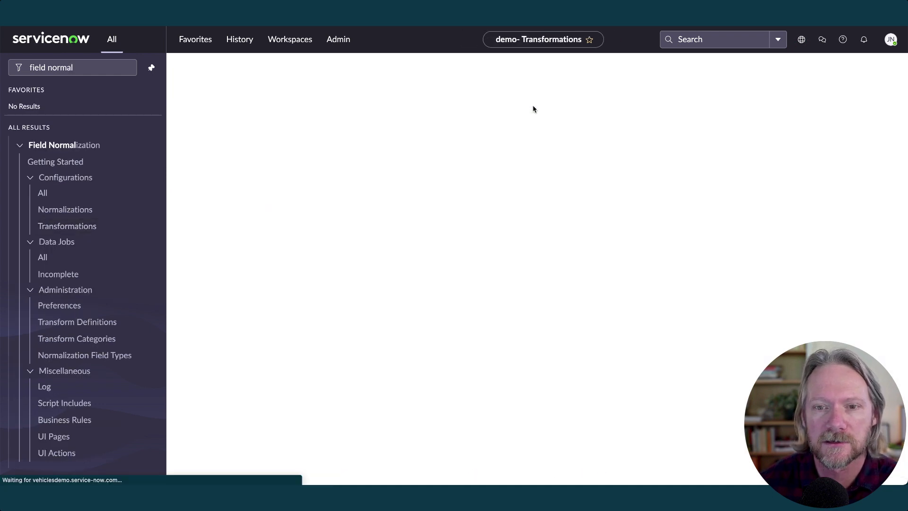
type("Convert email to lower case")
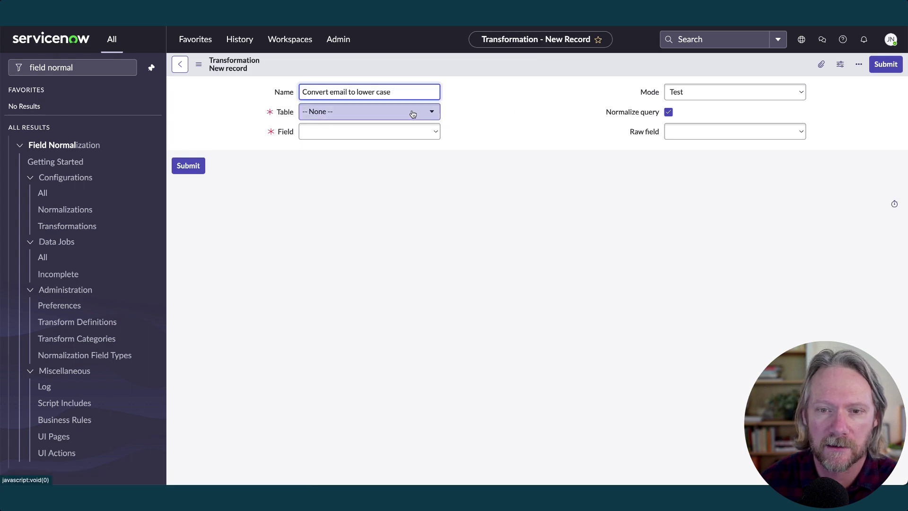
left_click(413, 112)
left_click(382, 159)
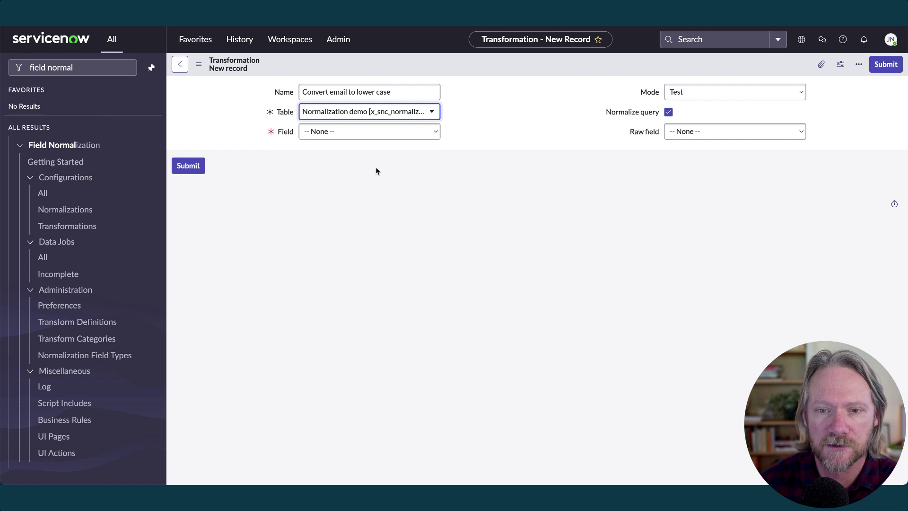
left_click(369, 135)
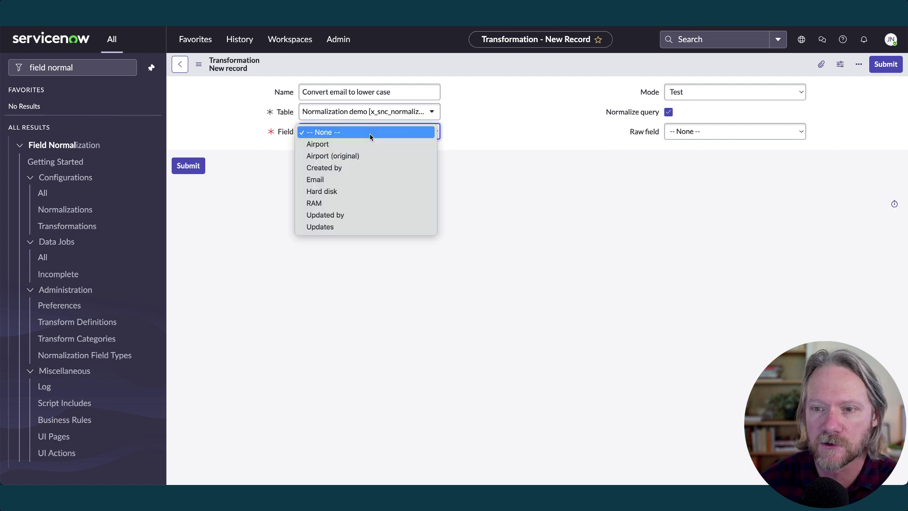
left_click(354, 179)
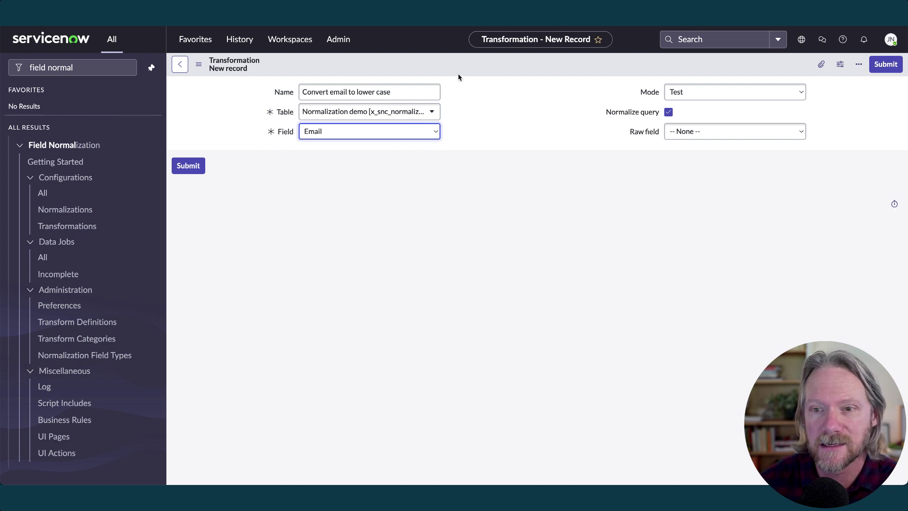
right_click(488, 60)
Save the transformation, then add a final Change case transform 'Convert to lower case' with mode Lower
left_click(494, 66)
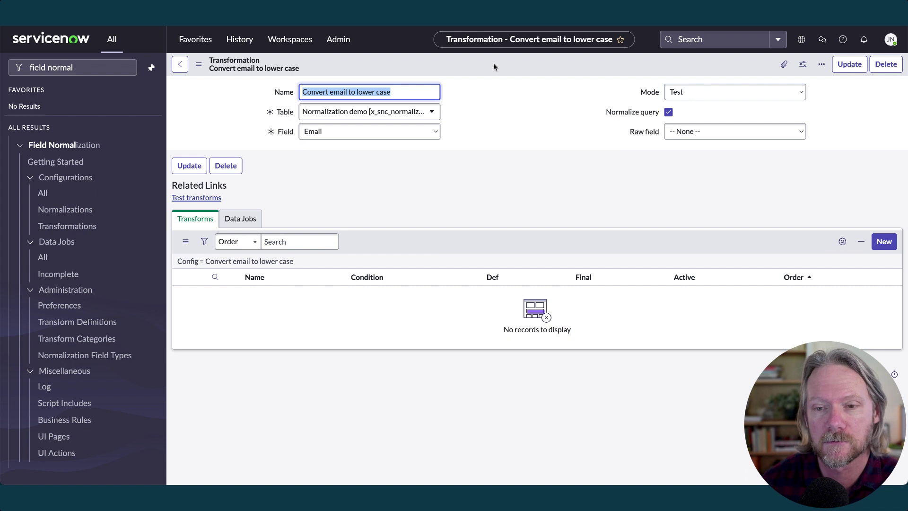
left_click(883, 247)
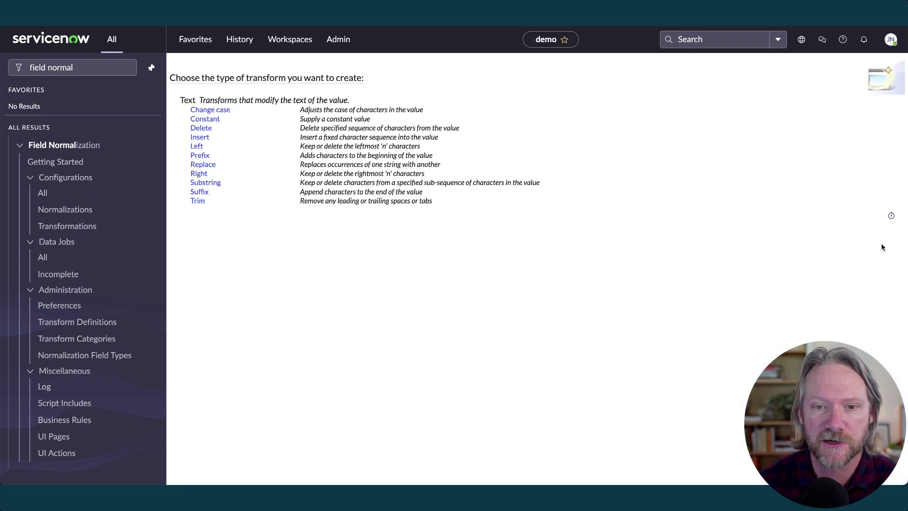
left_click(219, 111)
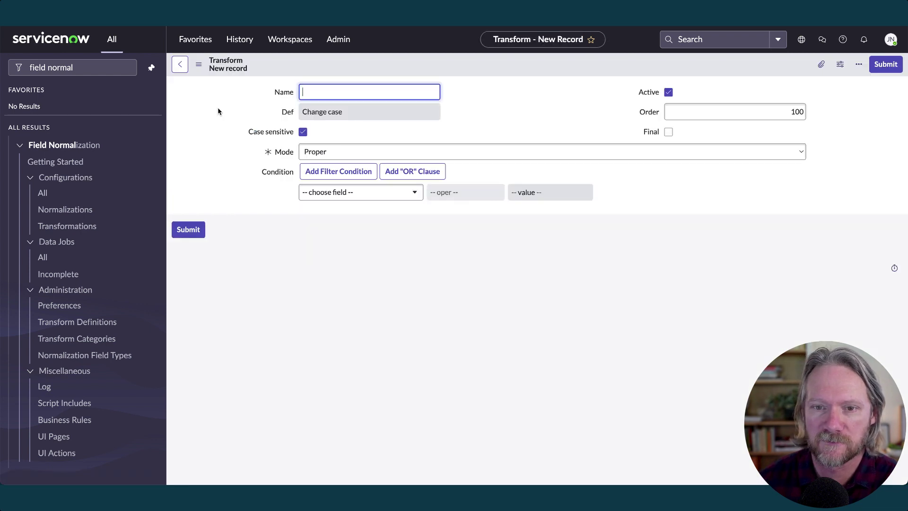
type("Convert to lower ")
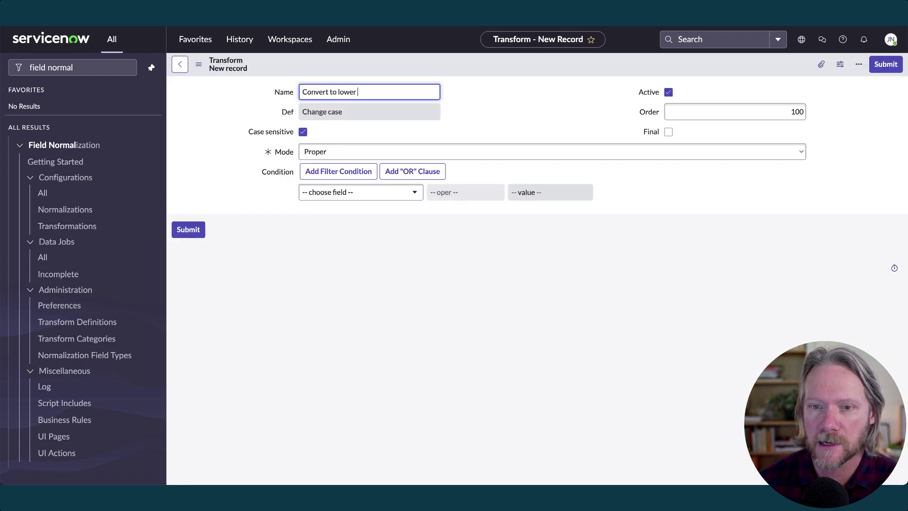
type("case")
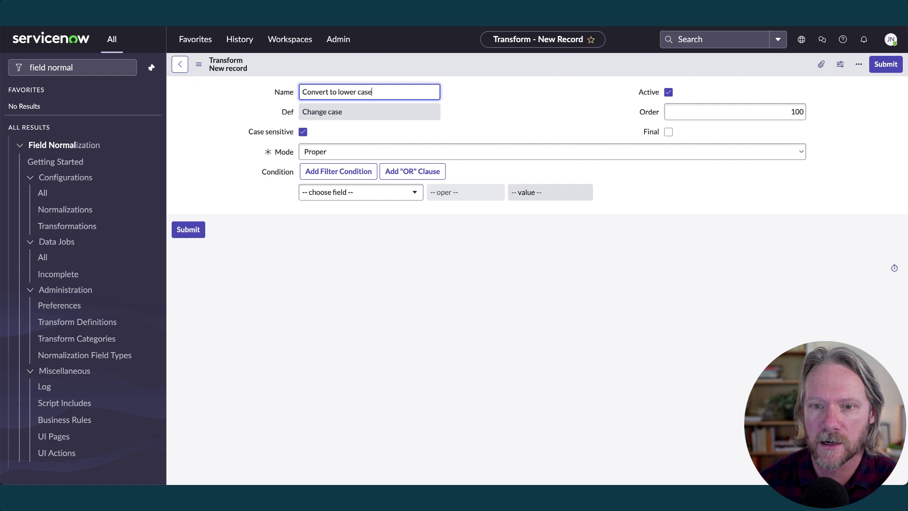
left_click(668, 132)
left_click(399, 151)
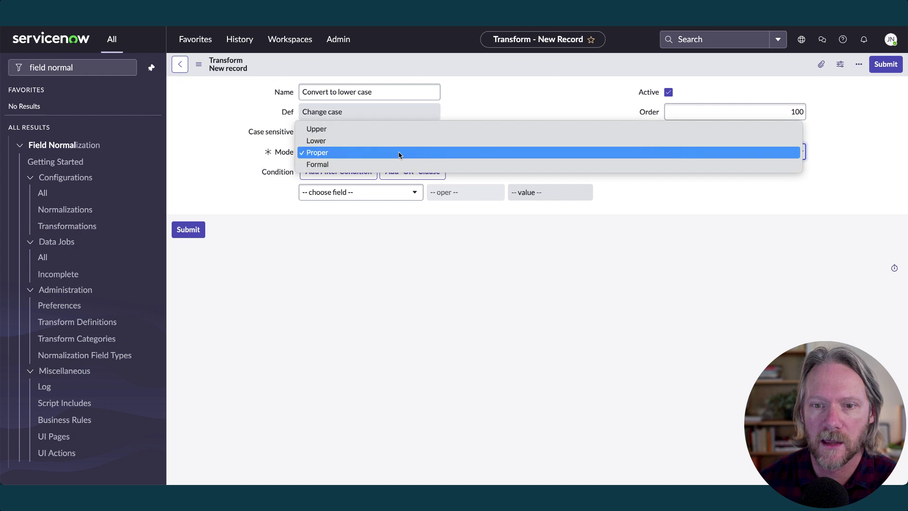
left_click(395, 142)
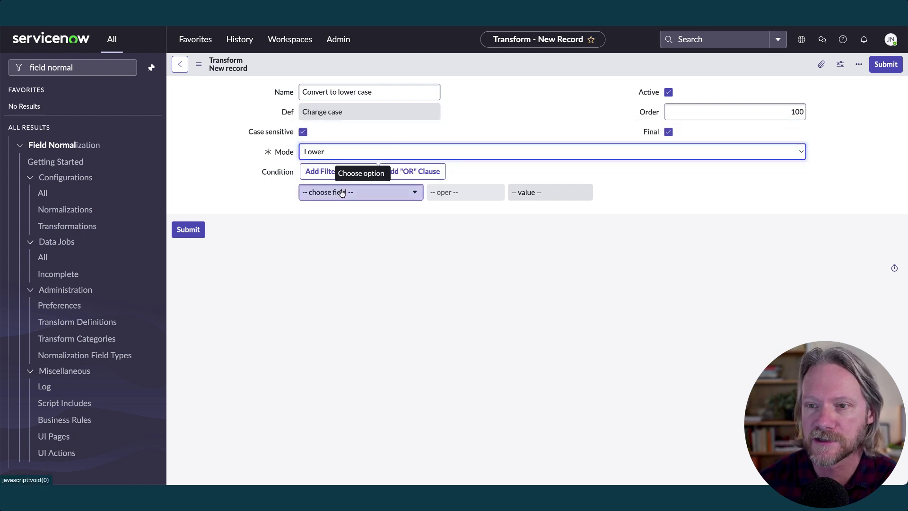
left_click(882, 65)
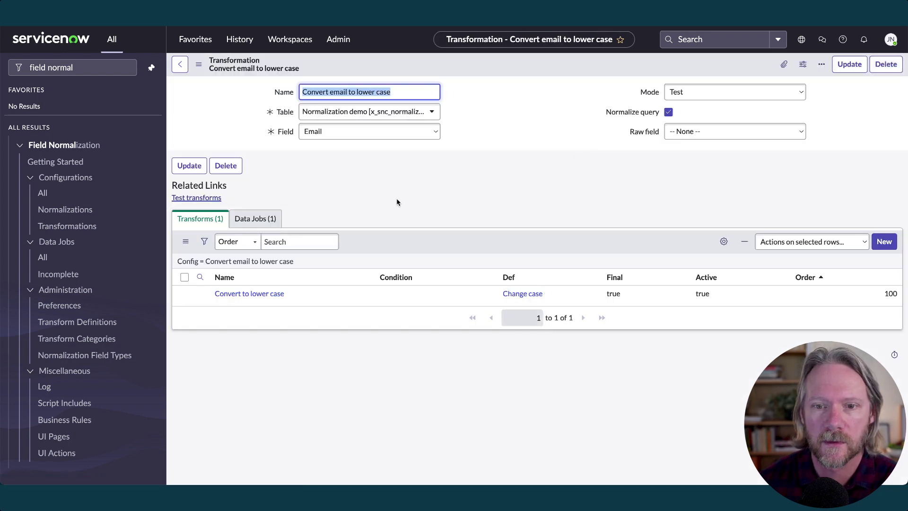
Set the email transformation's mode to Active and save it
left_click(256, 219)
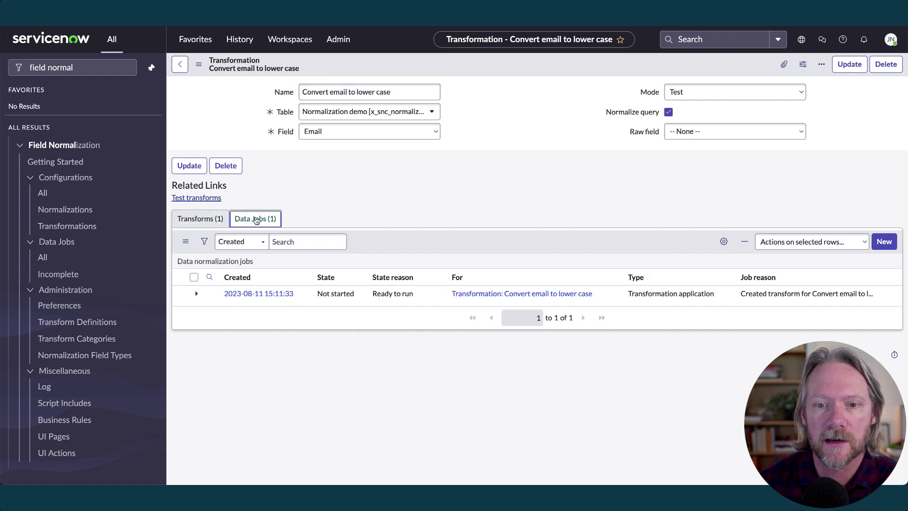
left_click(194, 277)
left_click(807, 243)
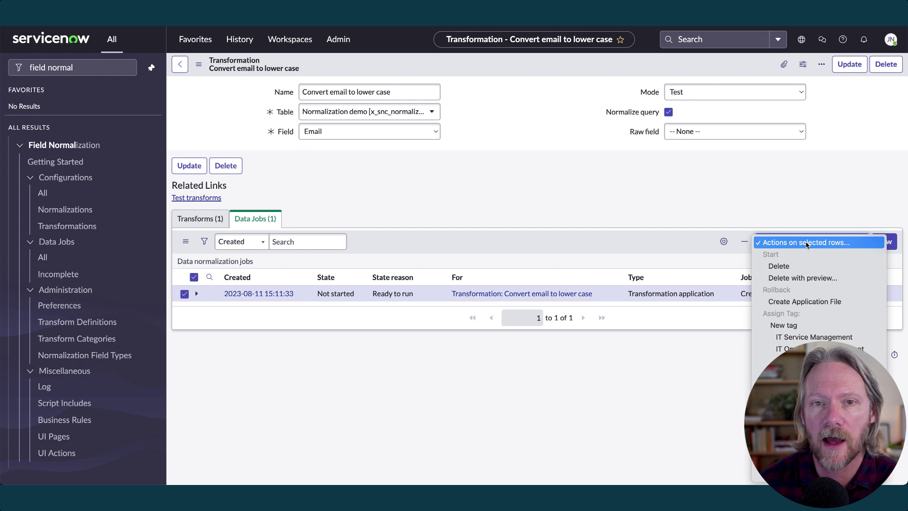
left_click(691, 186)
left_click(705, 93)
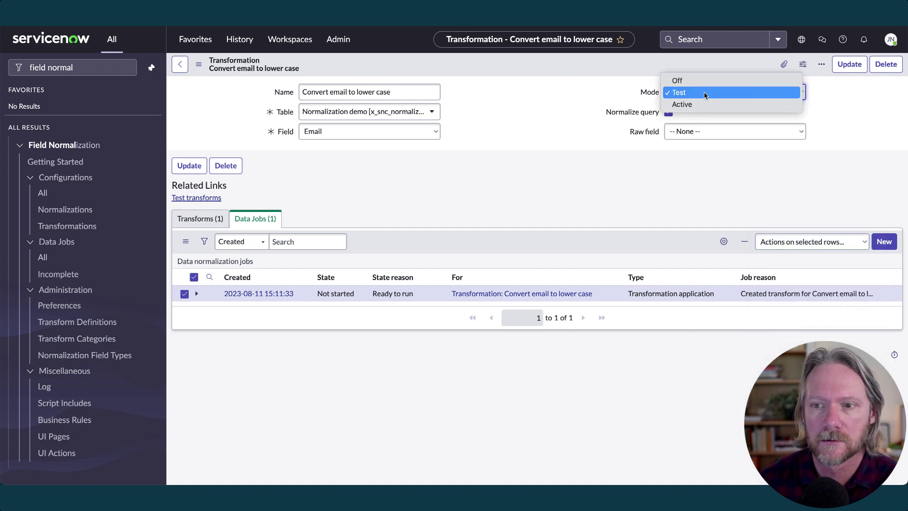
left_click(702, 104)
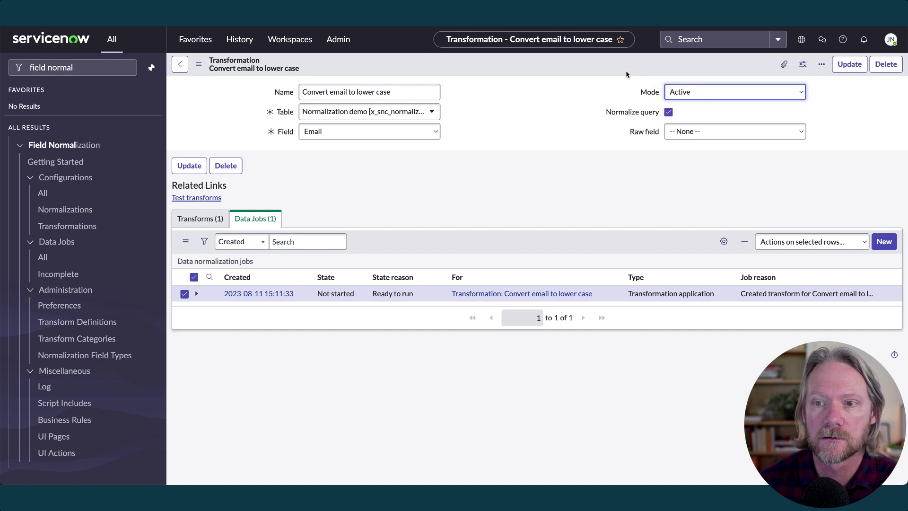
right_click(602, 69)
left_click(613, 76)
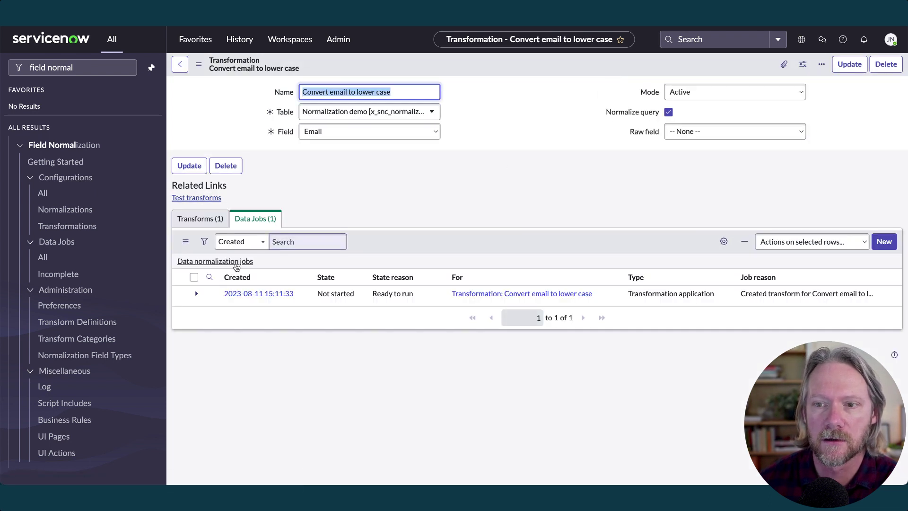
Start the data normalization job and refresh the list to confirm it completed
left_click(194, 277)
left_click(843, 243)
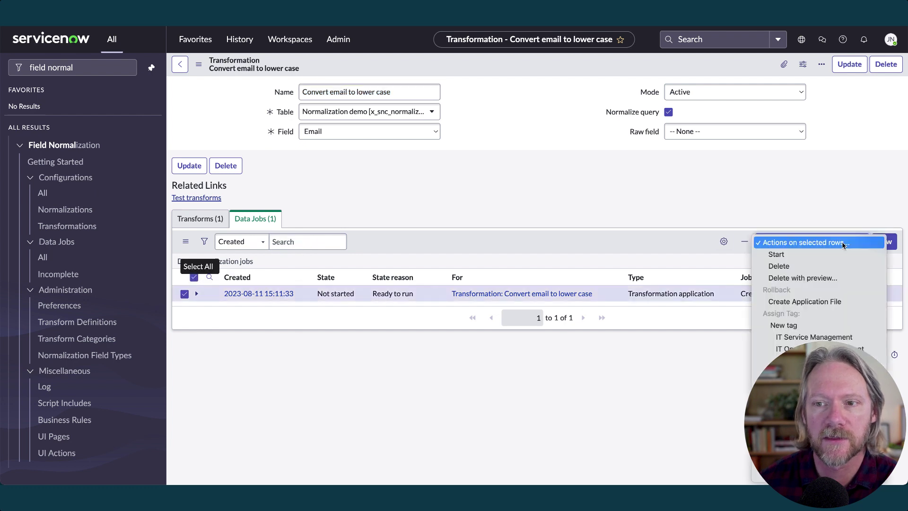
left_click(815, 255)
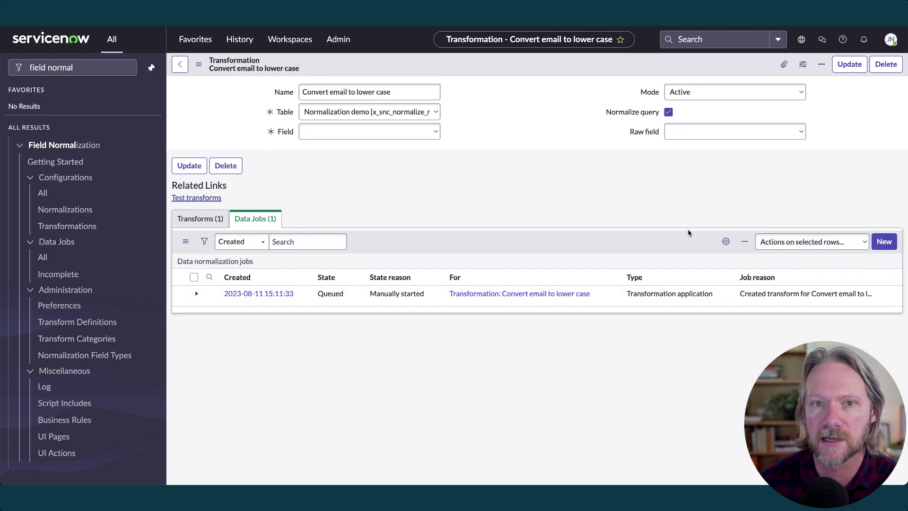
left_click(202, 263)
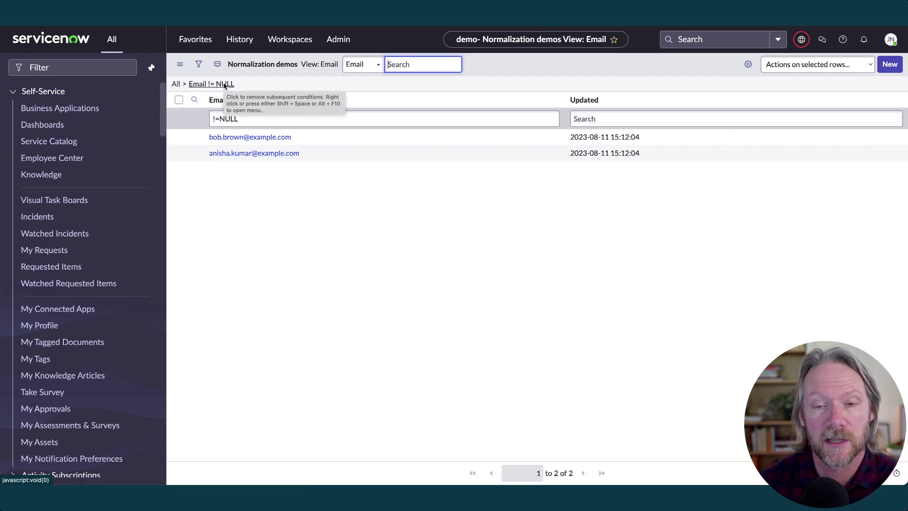
Submit a new Normalization demo record whose Email is a mixed-case address
left_click(889, 70)
left_click(766, 91)
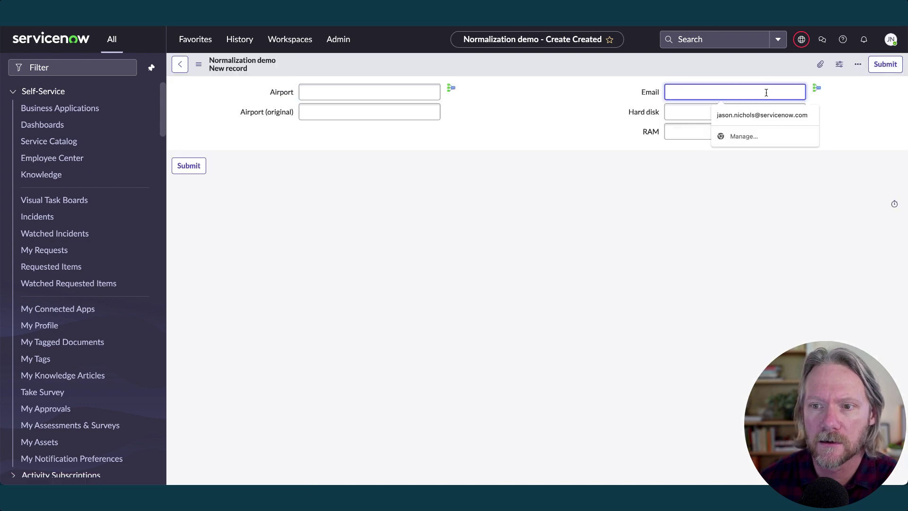
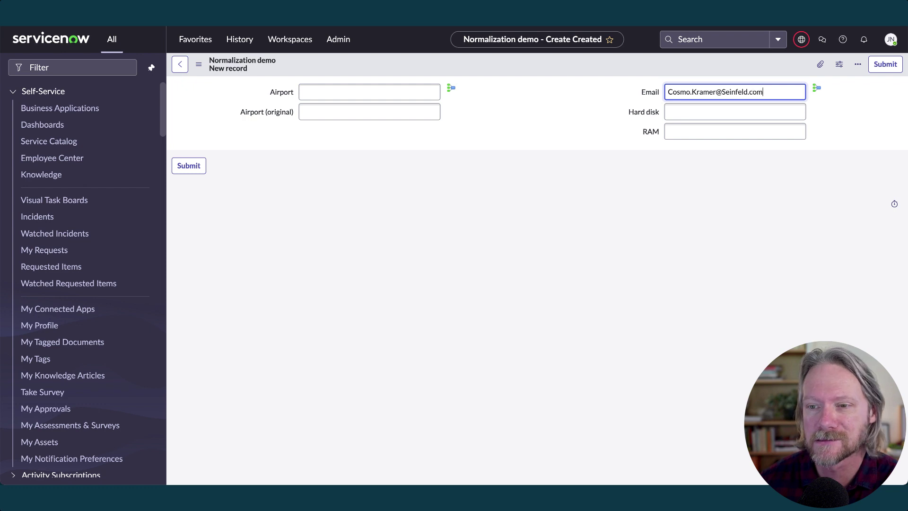
left_click(884, 64)
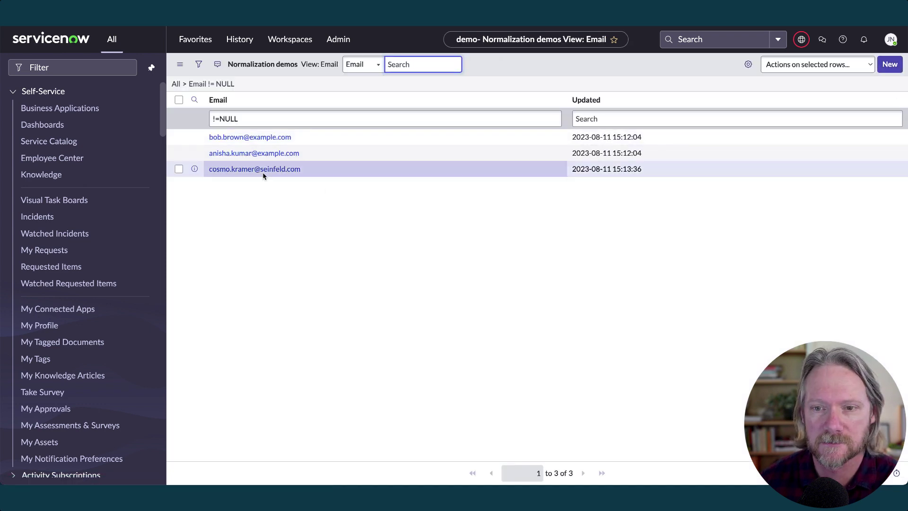
From the new record's Email normalization, limit decorations to the admin role and save preferences
left_click(263, 172)
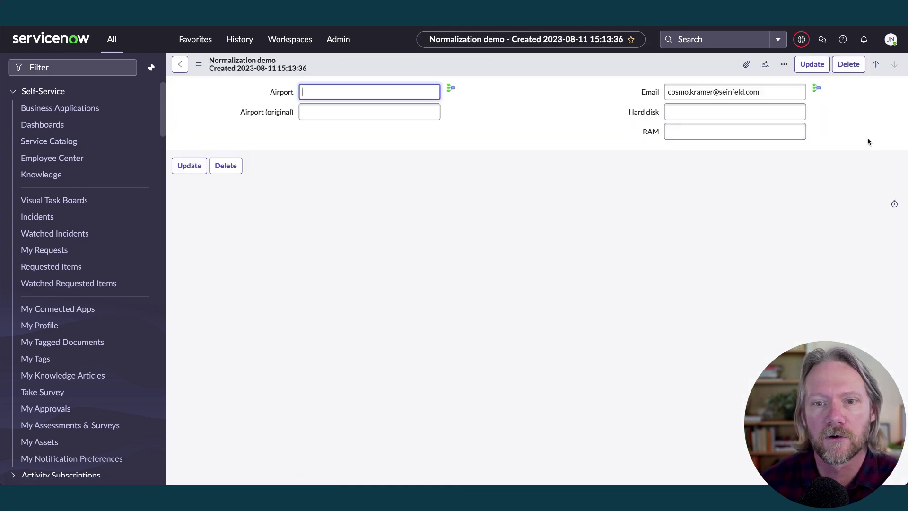
left_click(817, 90)
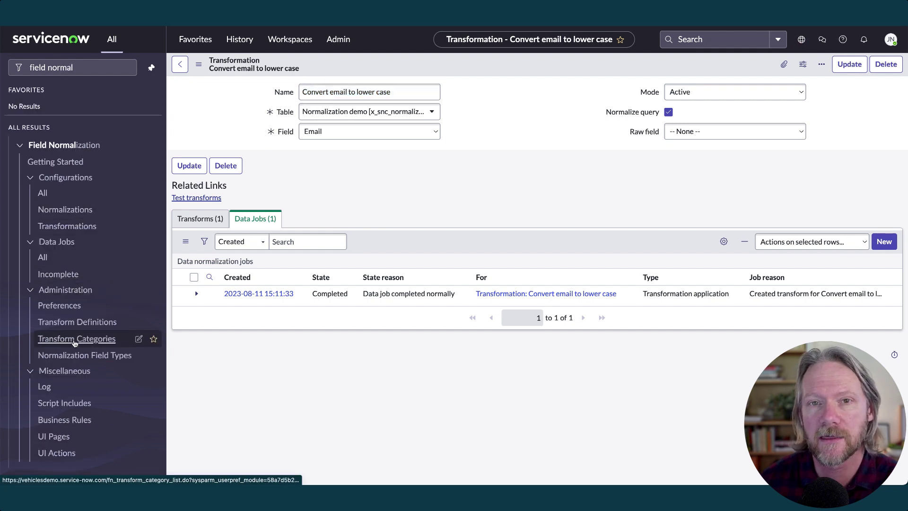
left_click(68, 304)
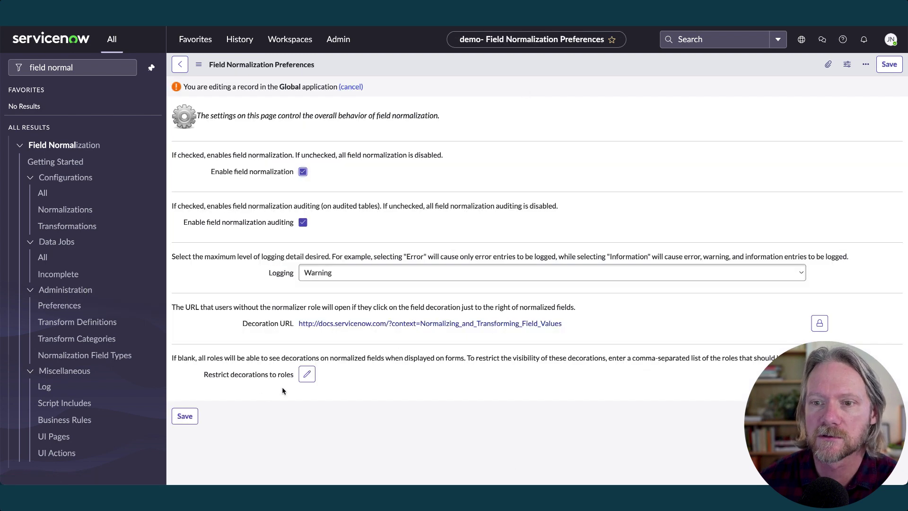
left_click(307, 375)
double_click(403, 172)
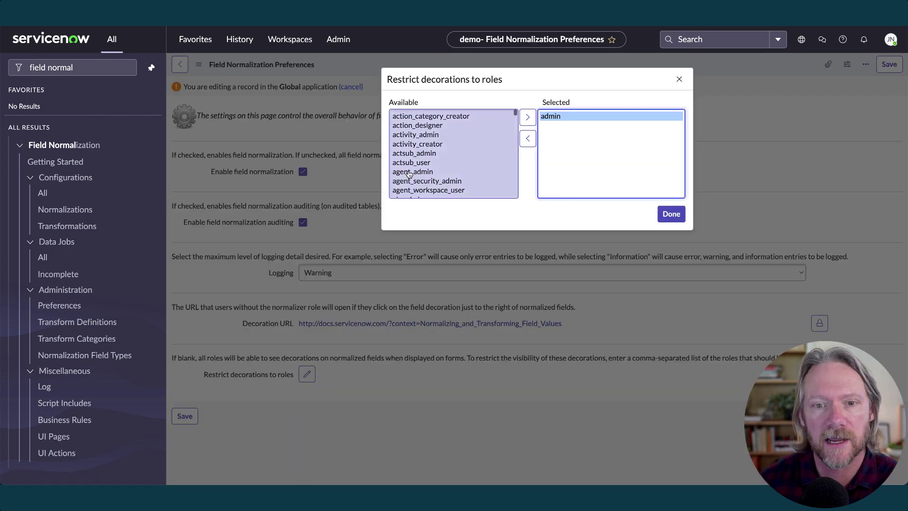
left_click(671, 214)
left_click(185, 425)
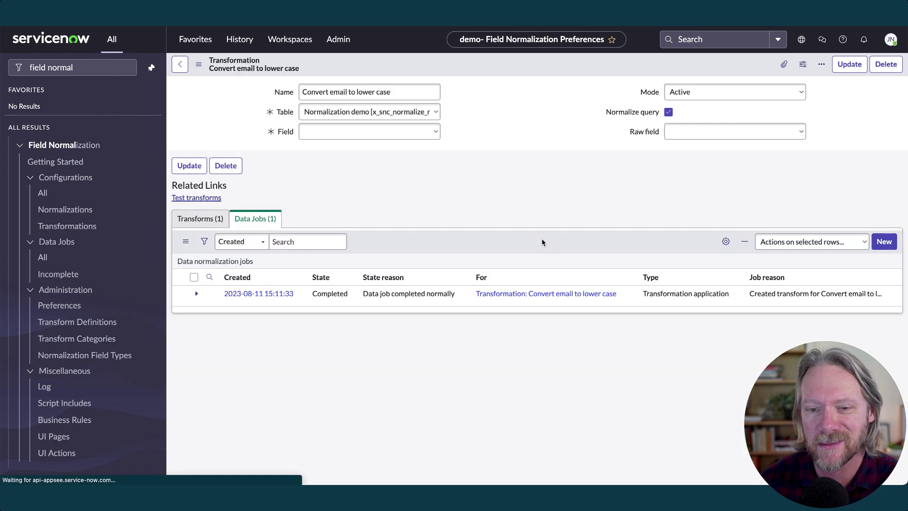